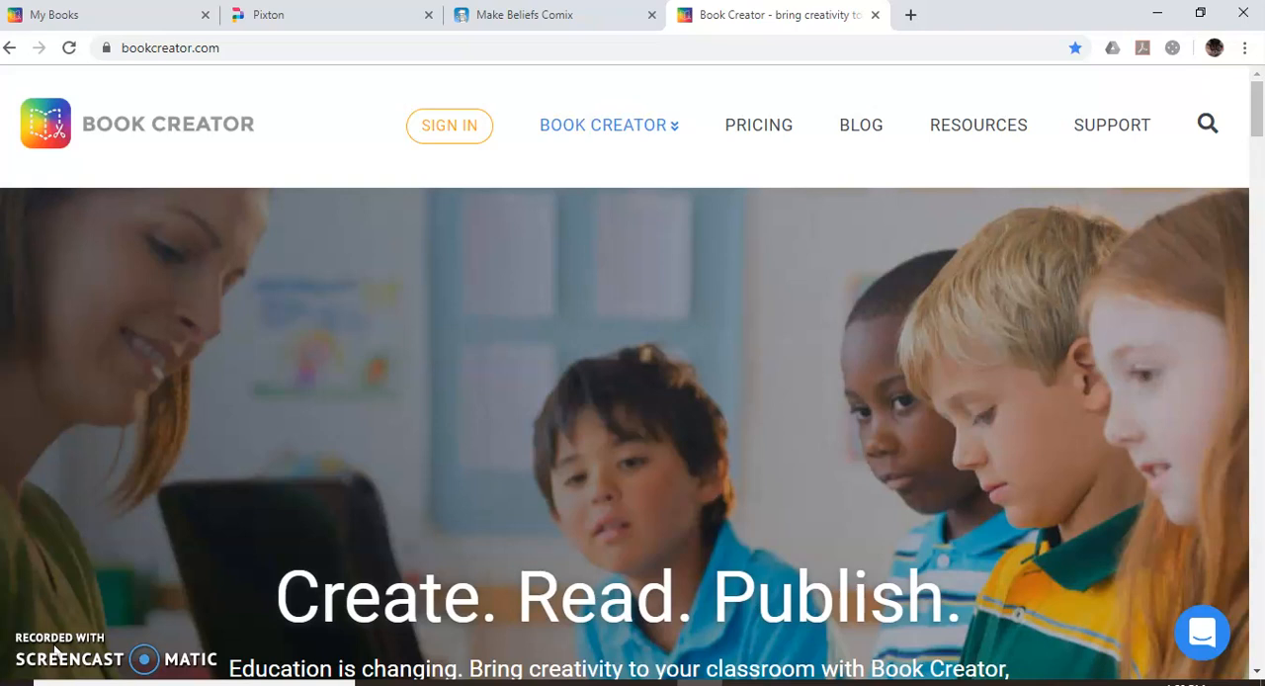
Sign in to Book Creator from its home page.
mouse_move(583, 195)
left_click(460, 128)
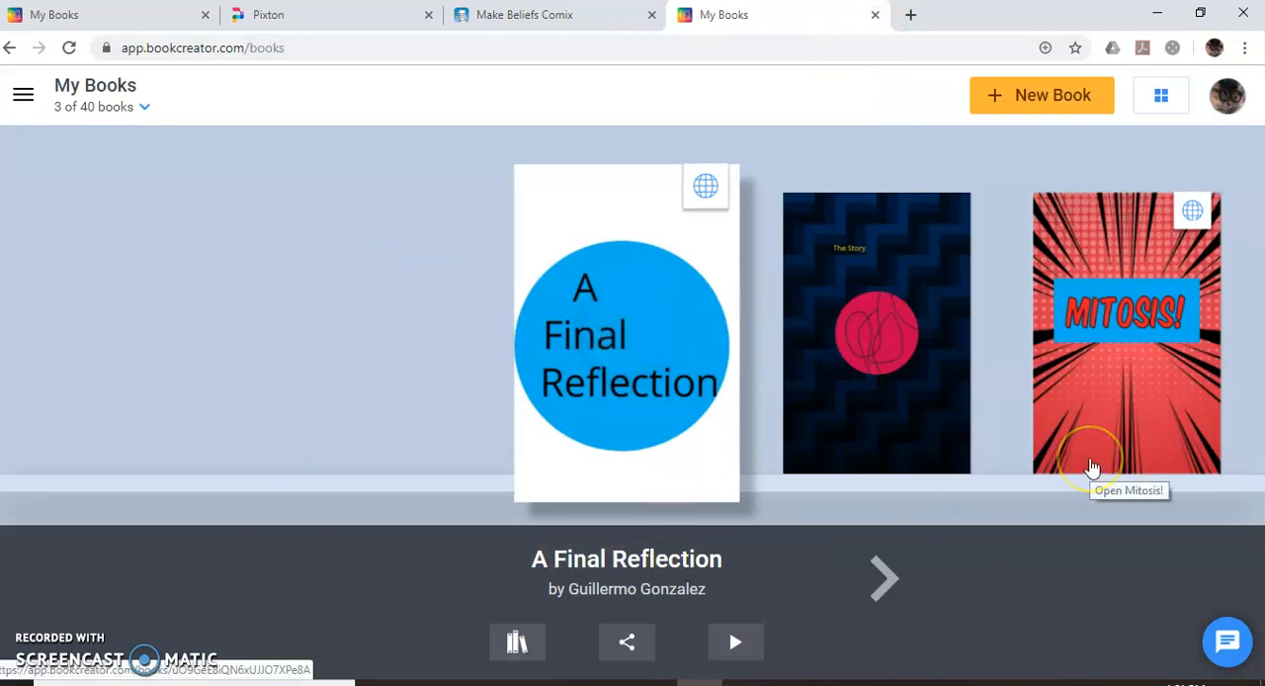
Check the account options and browse through the existing books on the My Books shelf.
left_click(1241, 117)
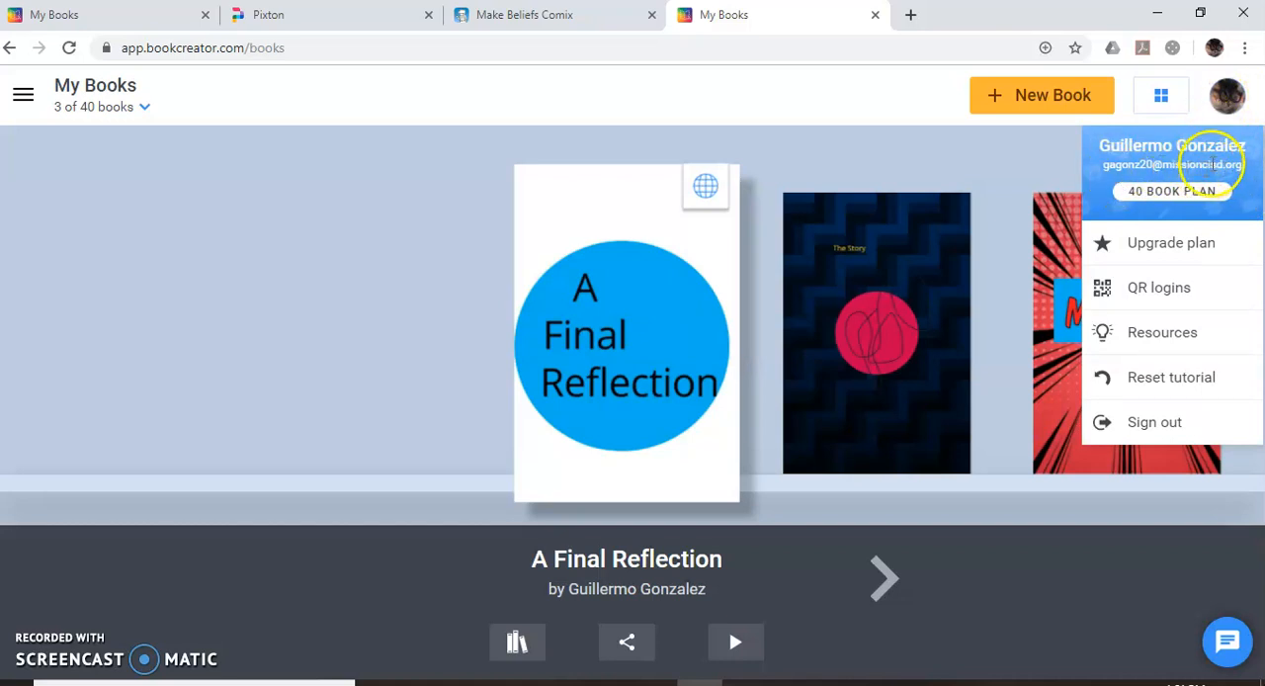
left_click(830, 141)
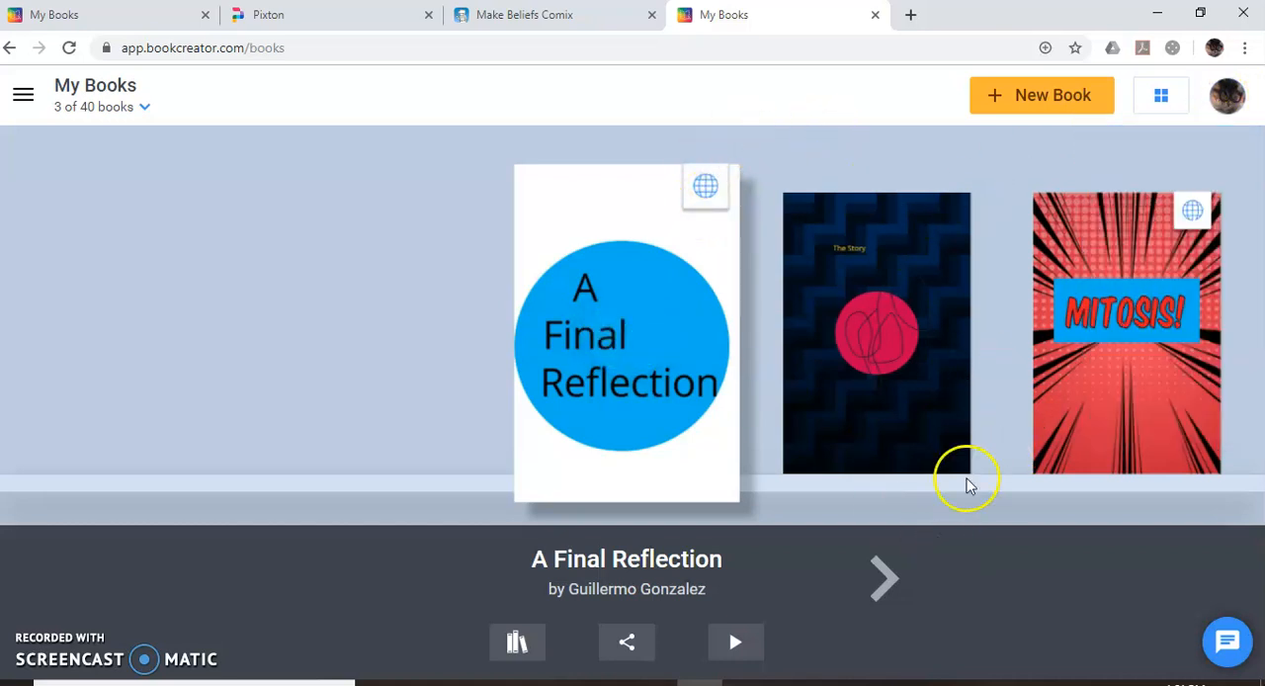
left_click(882, 579)
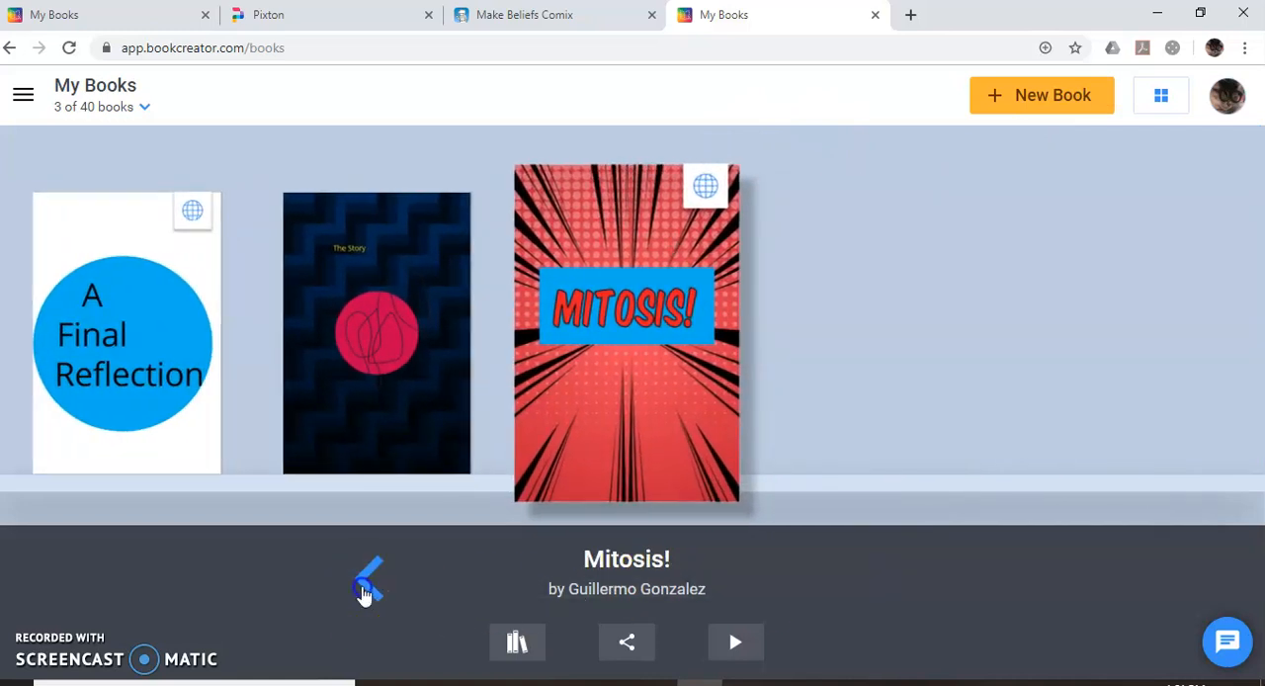
left_click(364, 583)
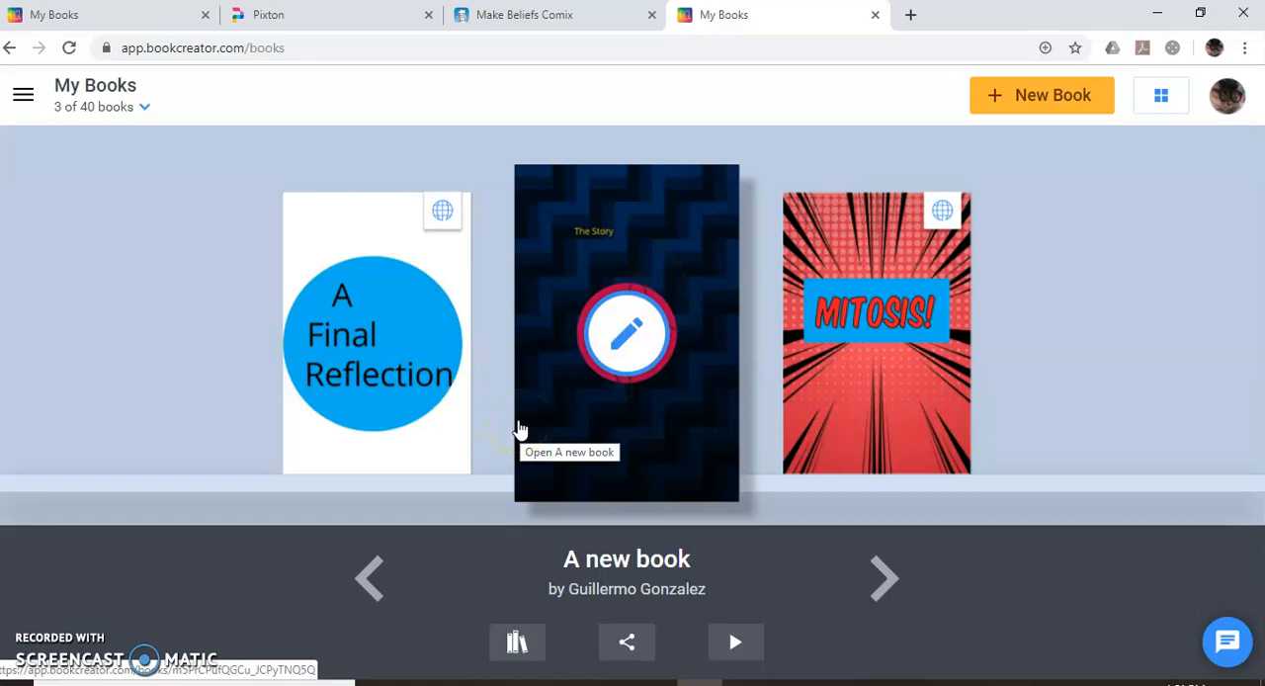
Create a new book in the Portrait 2:3 Comic shape.
left_click(1051, 100)
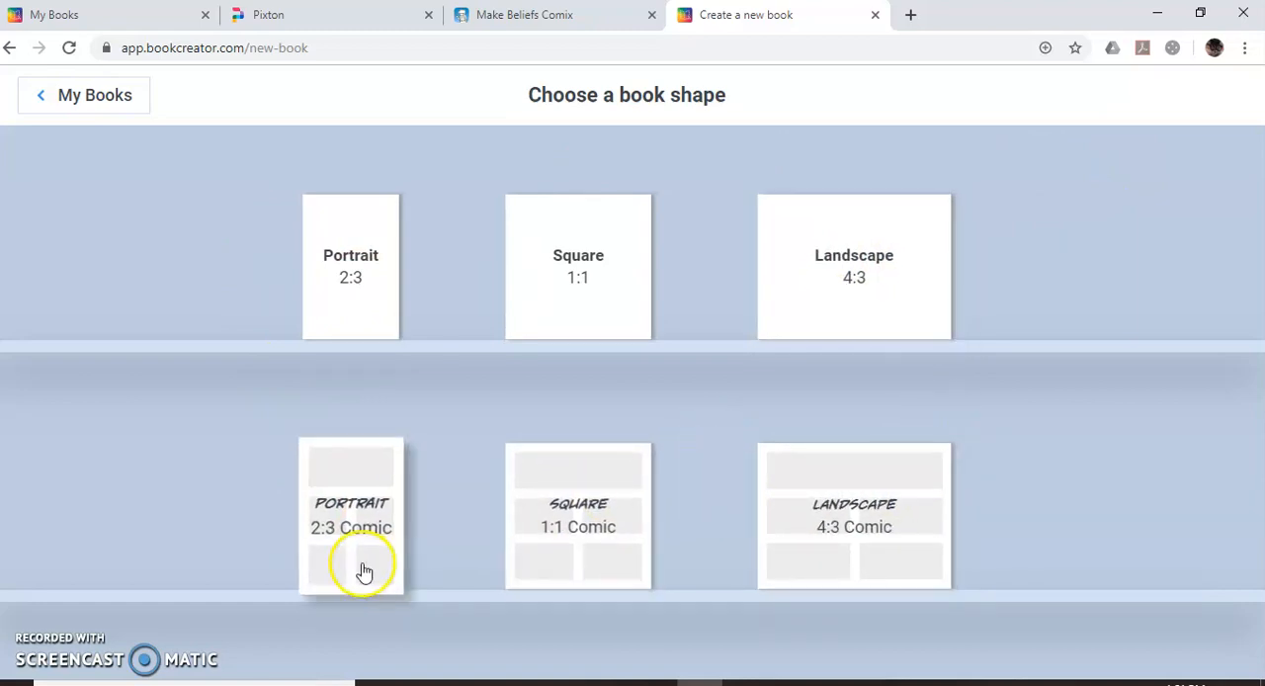
left_click(393, 546)
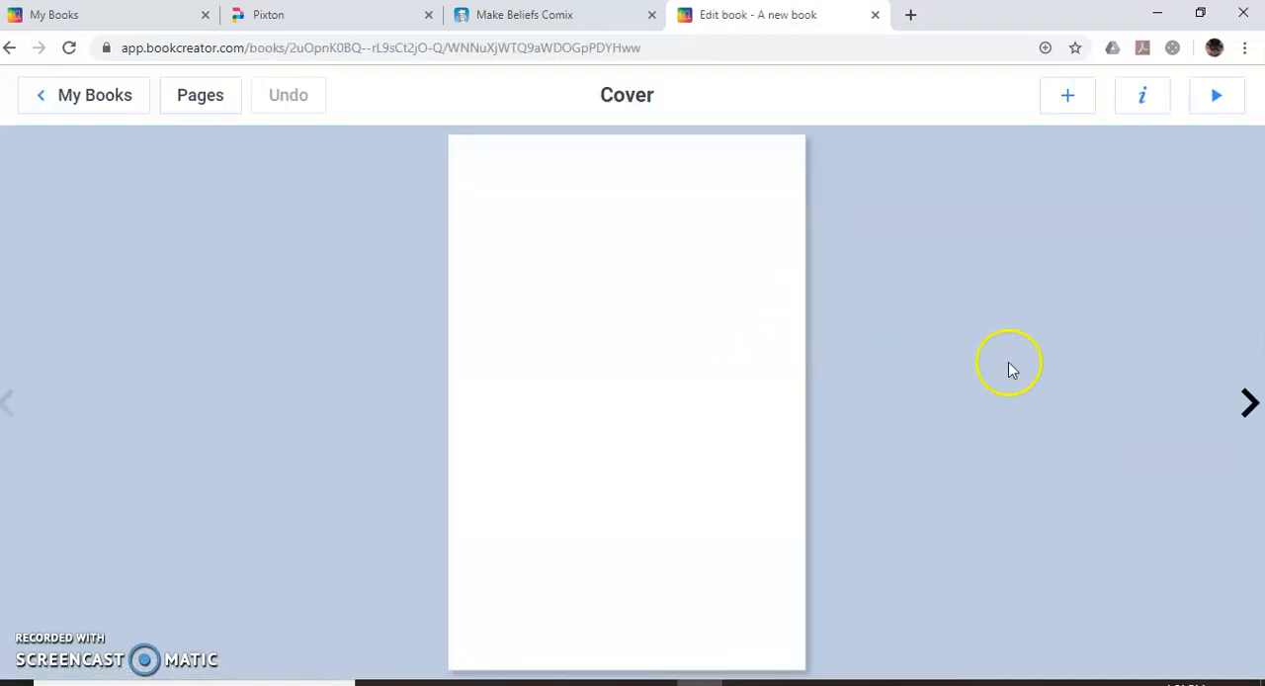
Add pages 4 and 5 to the new book and return to its cover.
left_click(1251, 406)
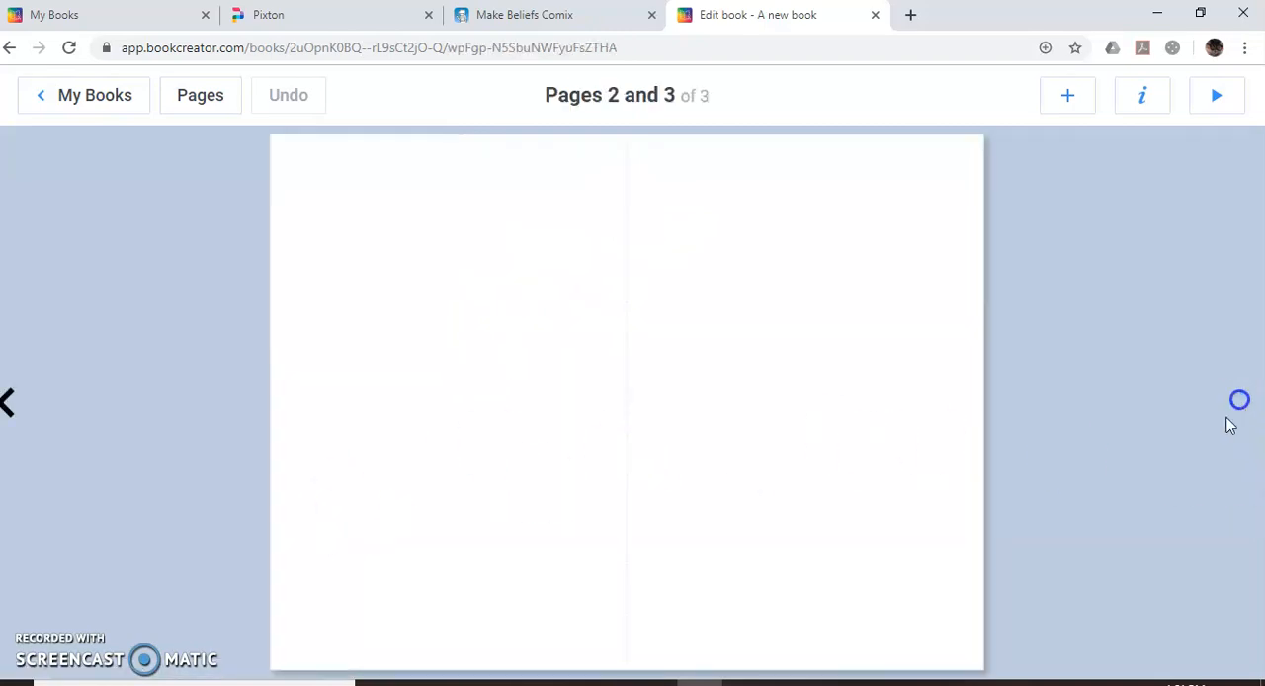
left_click(8, 403)
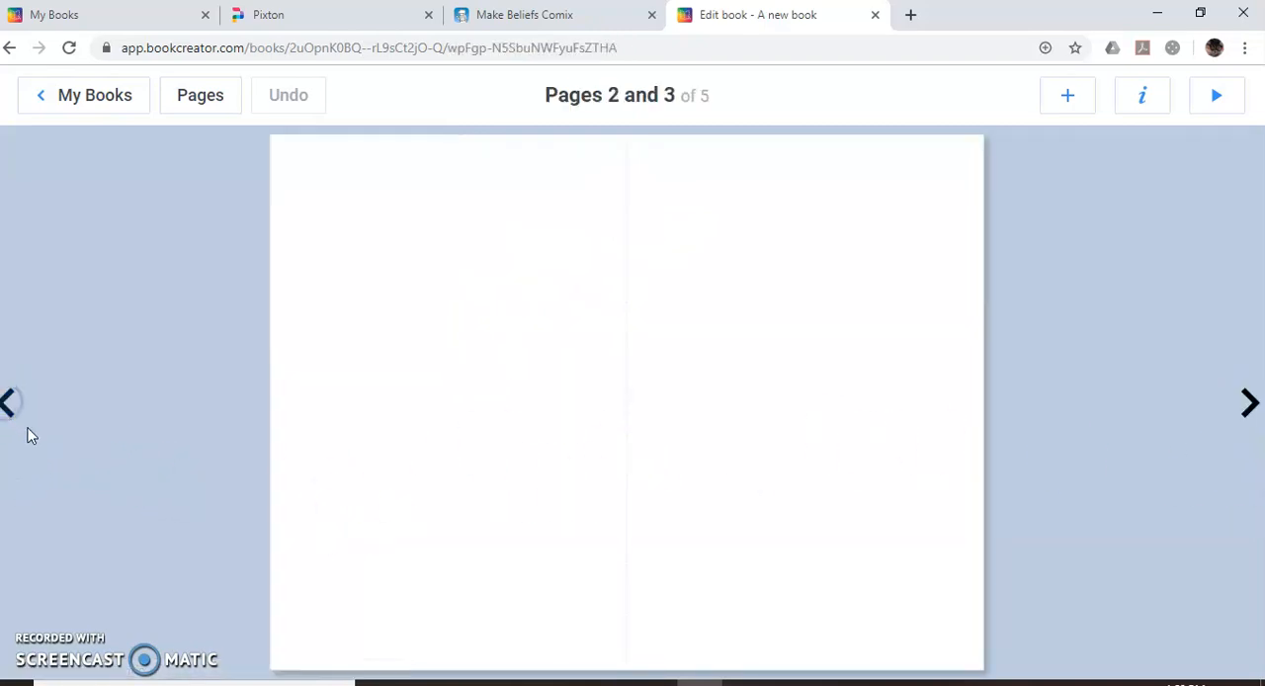
left_click(1251, 405)
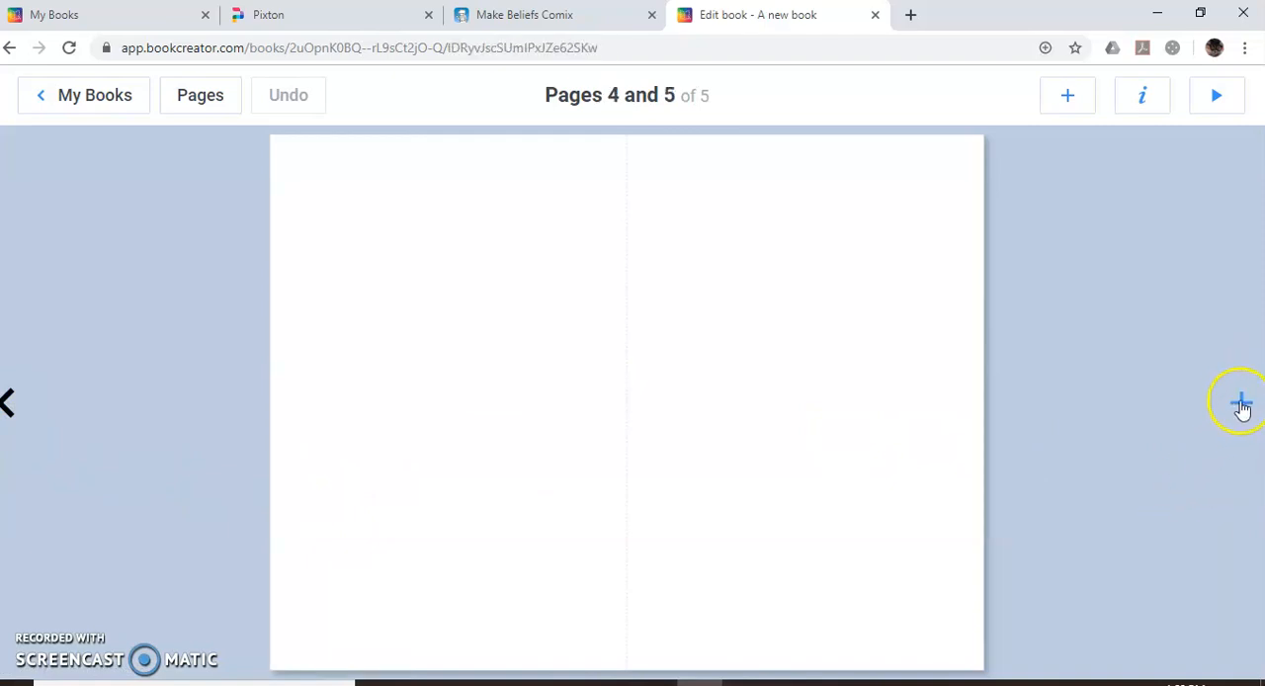
left_click(10, 413)
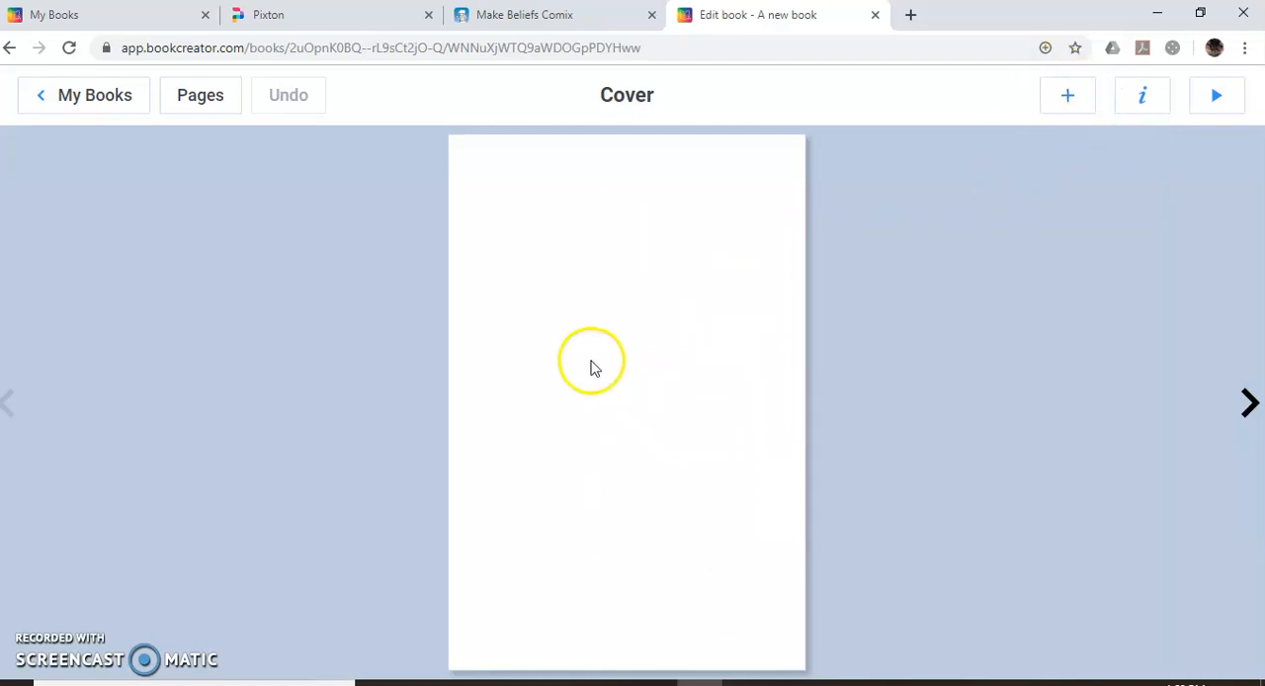
Apply the comic layout with two equal stacked panels to the cover.
left_click(1066, 96)
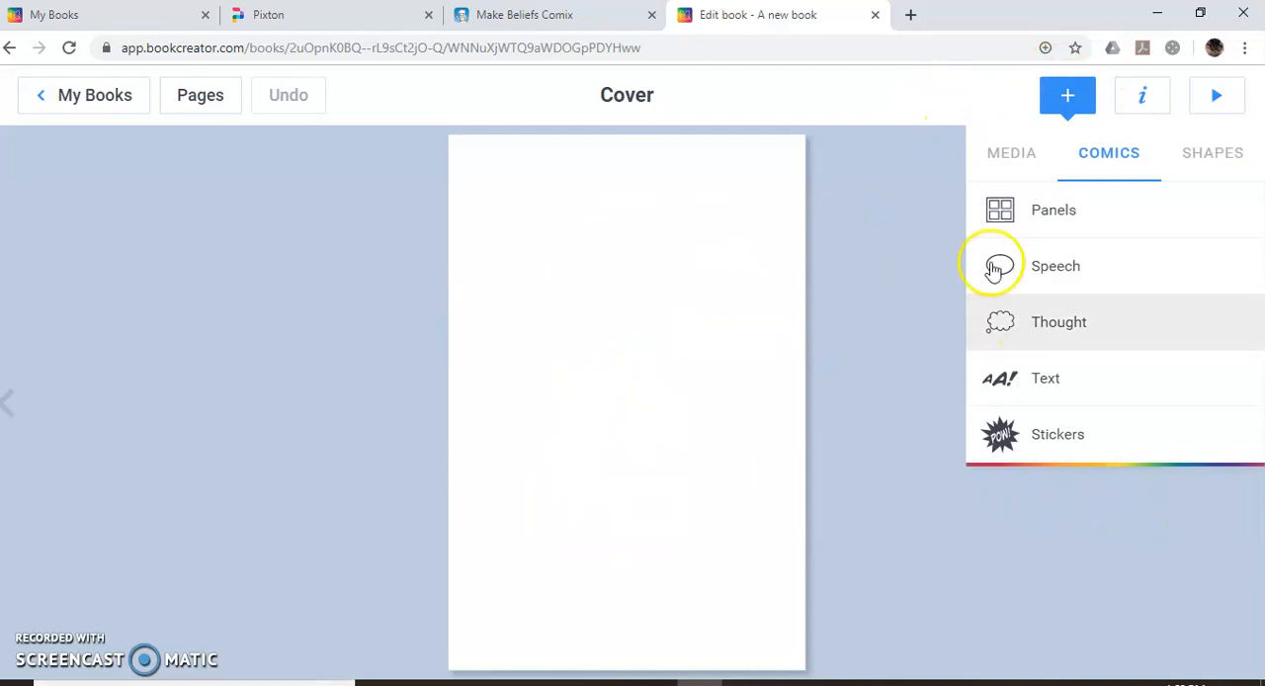
left_click(1079, 211)
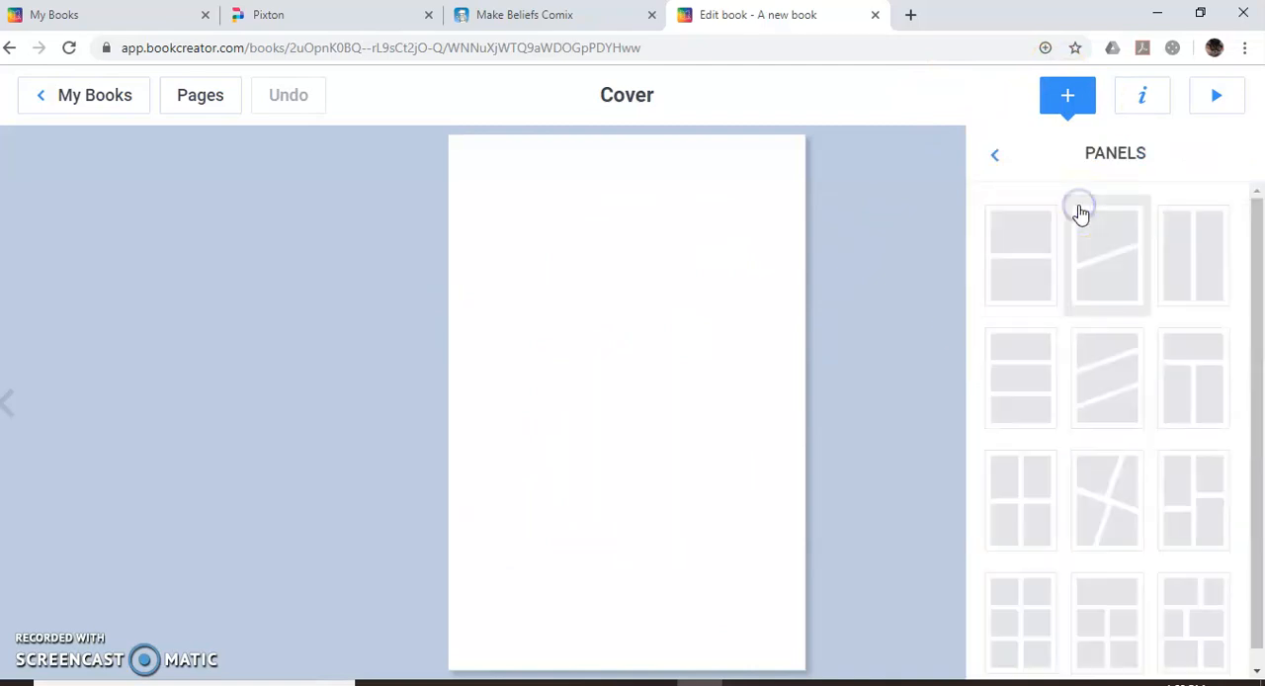
left_click(1048, 305)
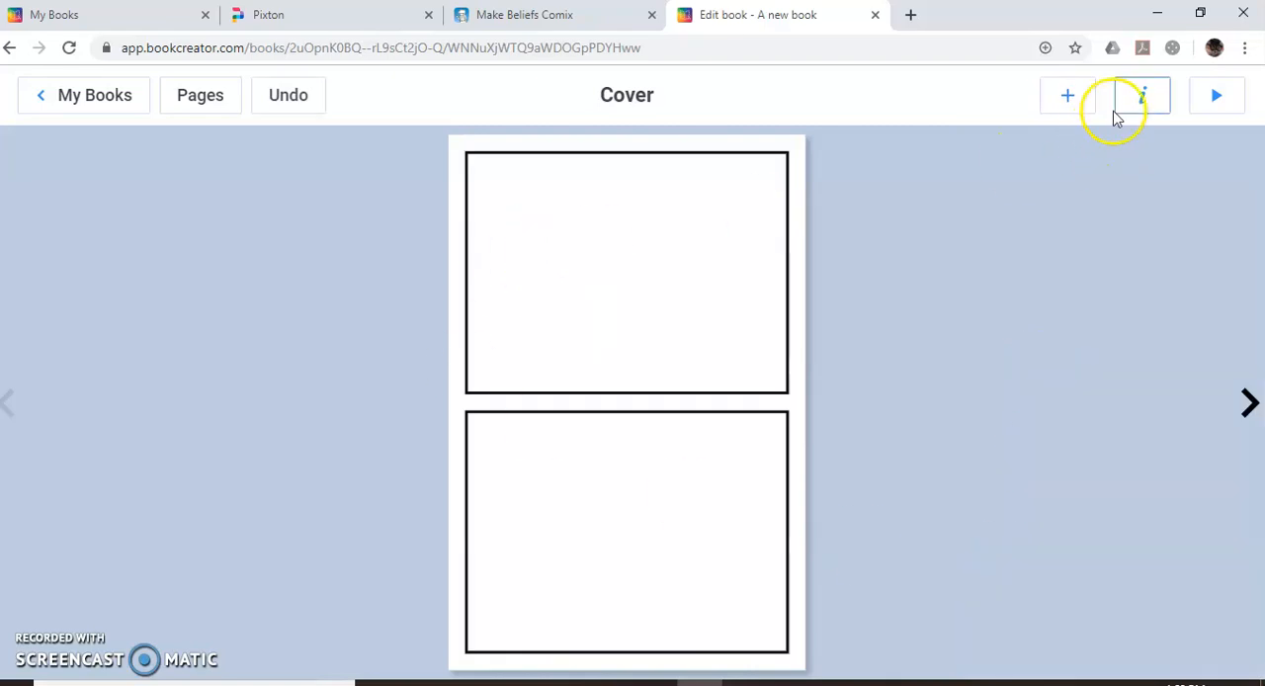
Change the cover's comic layout to the one with four panels divided by crossing slanted gutters.
left_click(1086, 98)
left_click(1105, 243)
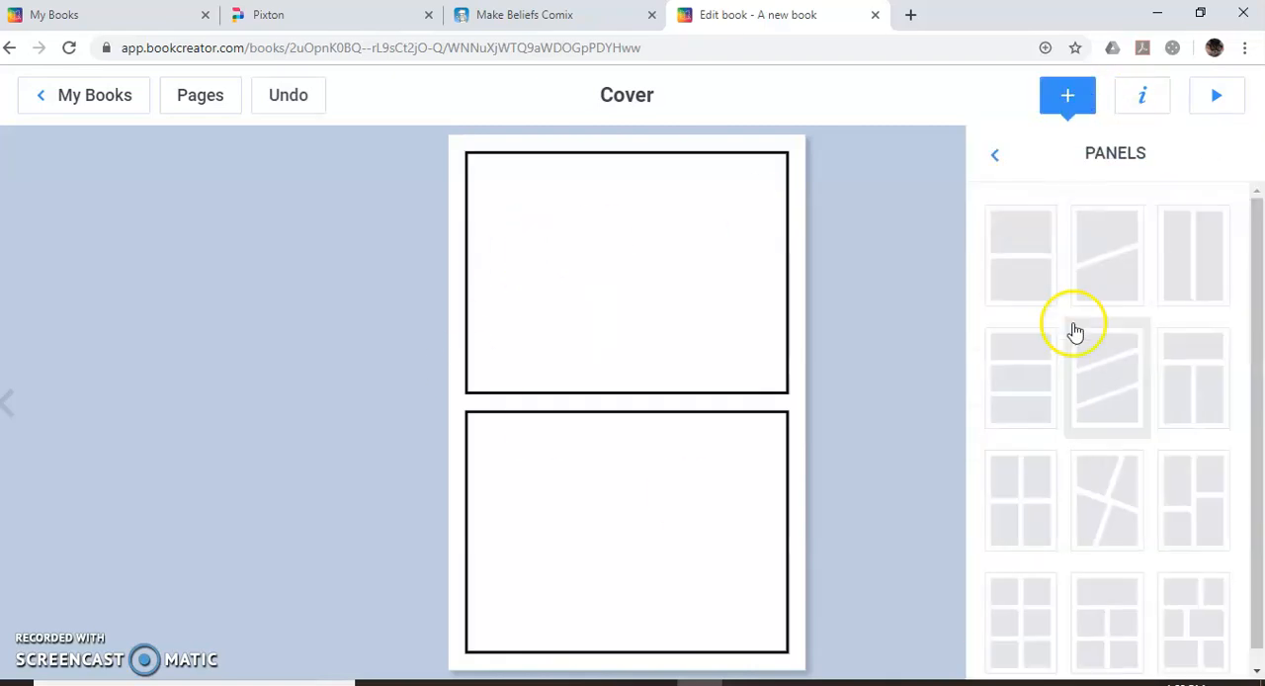
left_click(1110, 526)
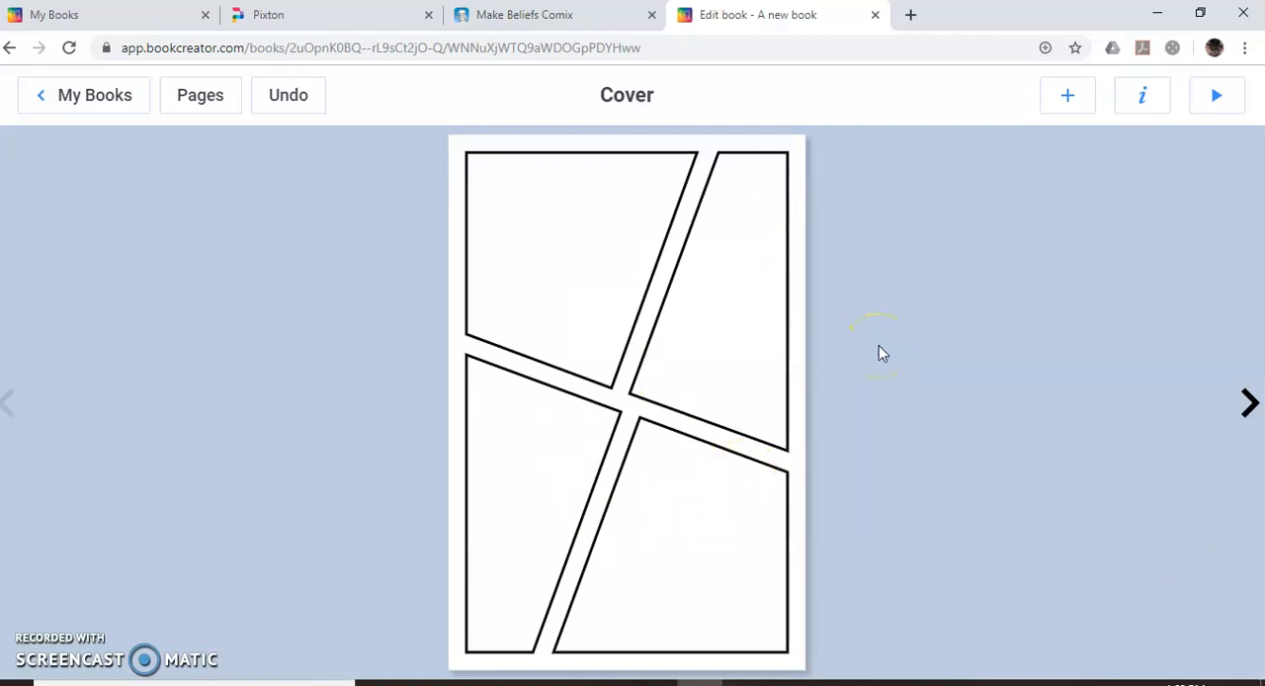
Place the CRASH! sticker in the cover's upper-left panel, slightly reduced in size and rotated clockwise.
left_click(1067, 107)
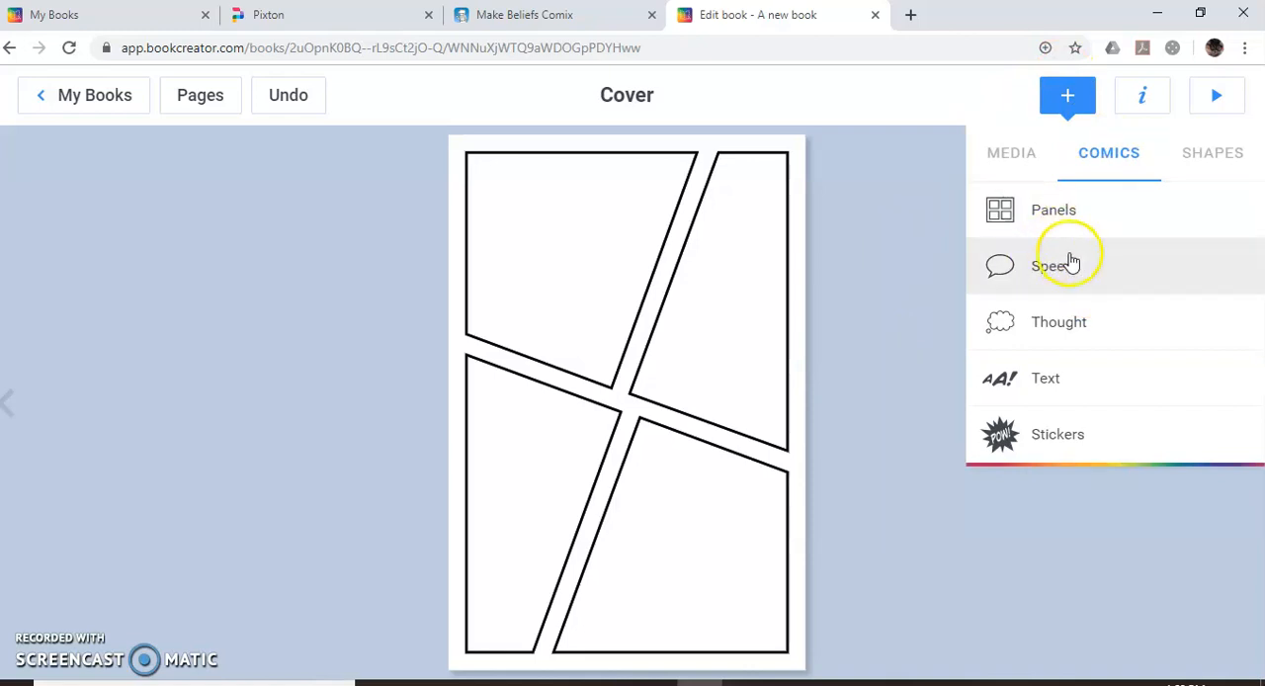
left_click(1058, 440)
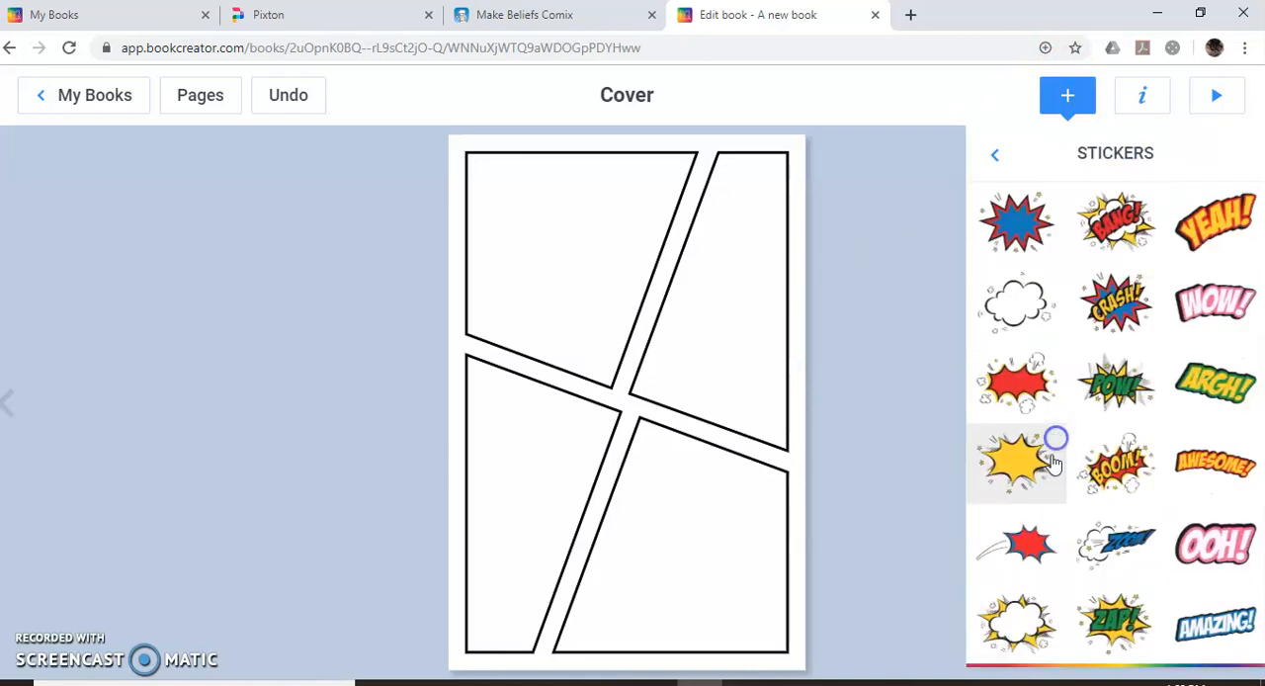
left_click_drag(1112, 300, 534, 341)
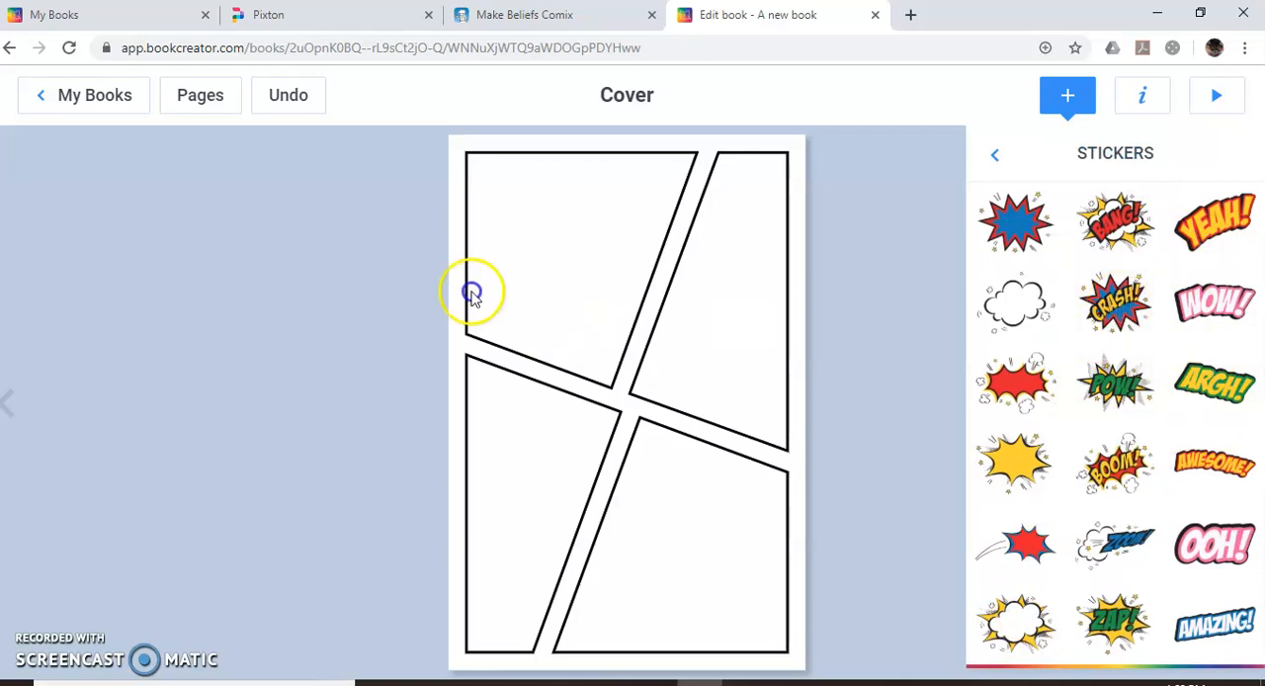
left_click(1115, 302)
left_click_drag(647, 415, 587, 291)
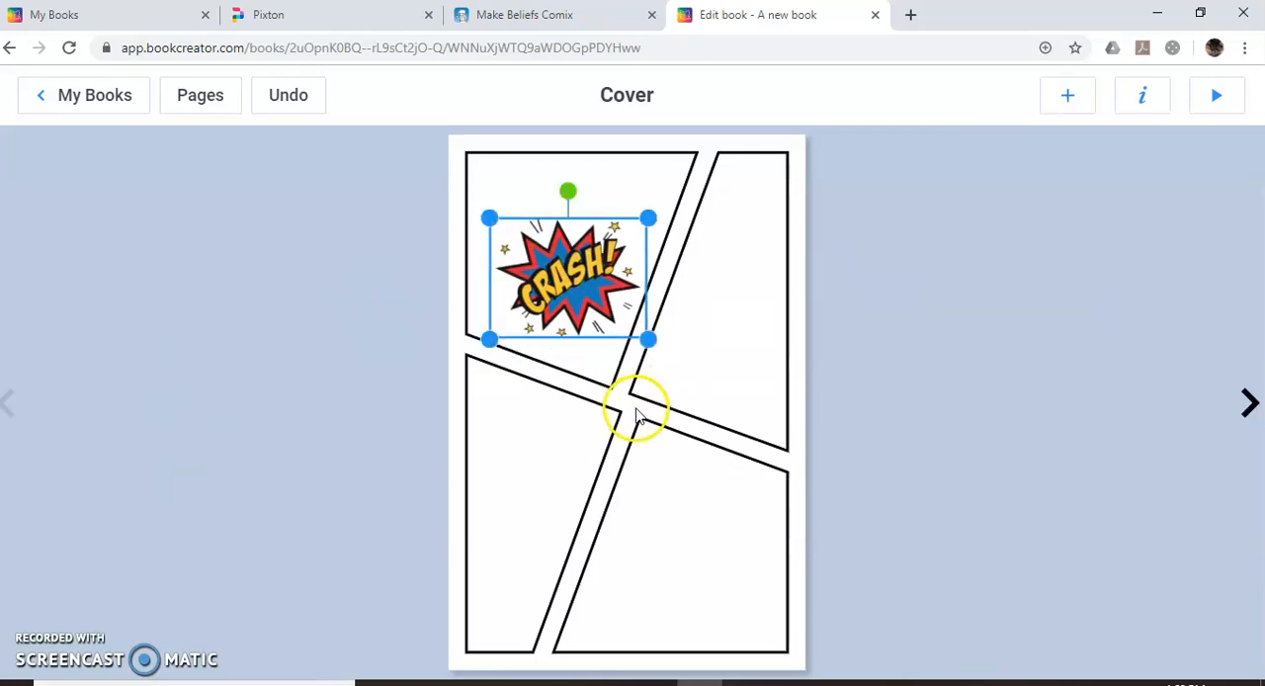
mouse_move(648, 341)
left_mouse_down()
mouse_move(757, 418)
mouse_move(632, 327)
left_mouse_up()
left_click_drag(569, 202, 611, 202)
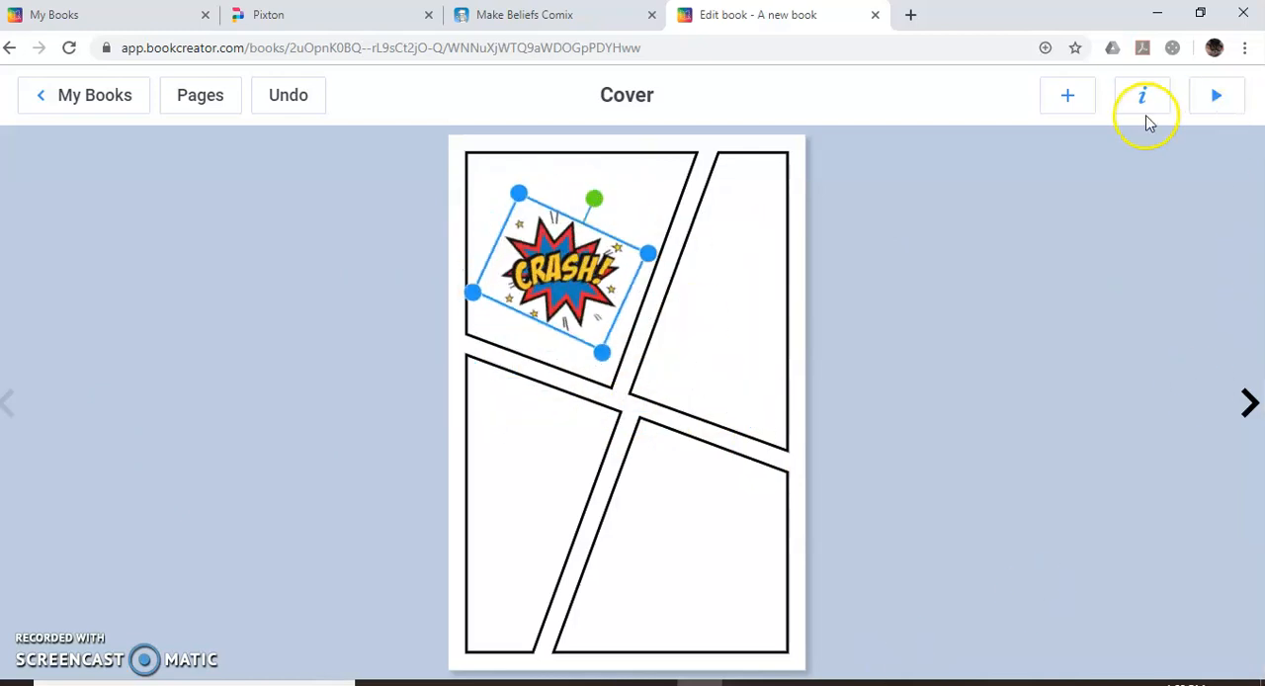
Paint a freehand black shape in the upper-right panel using the paintbrush at the second-largest size, and erase part of its upper area.
left_click(1078, 104)
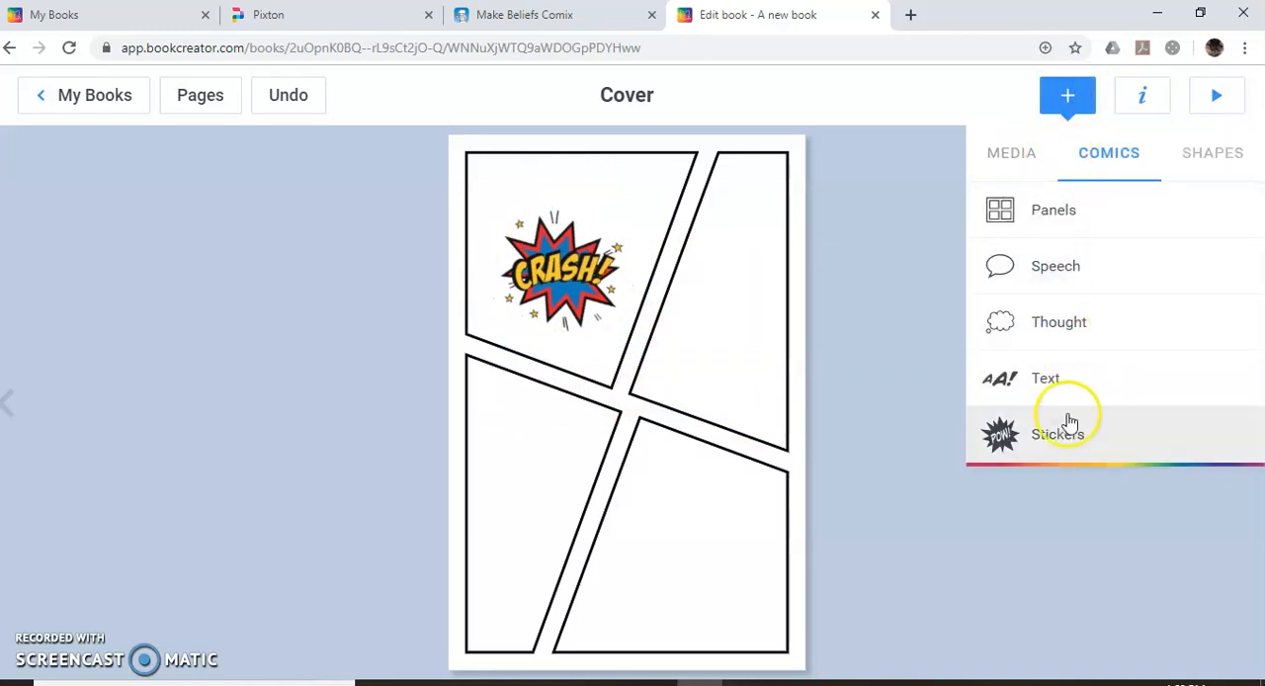
left_click(1001, 160)
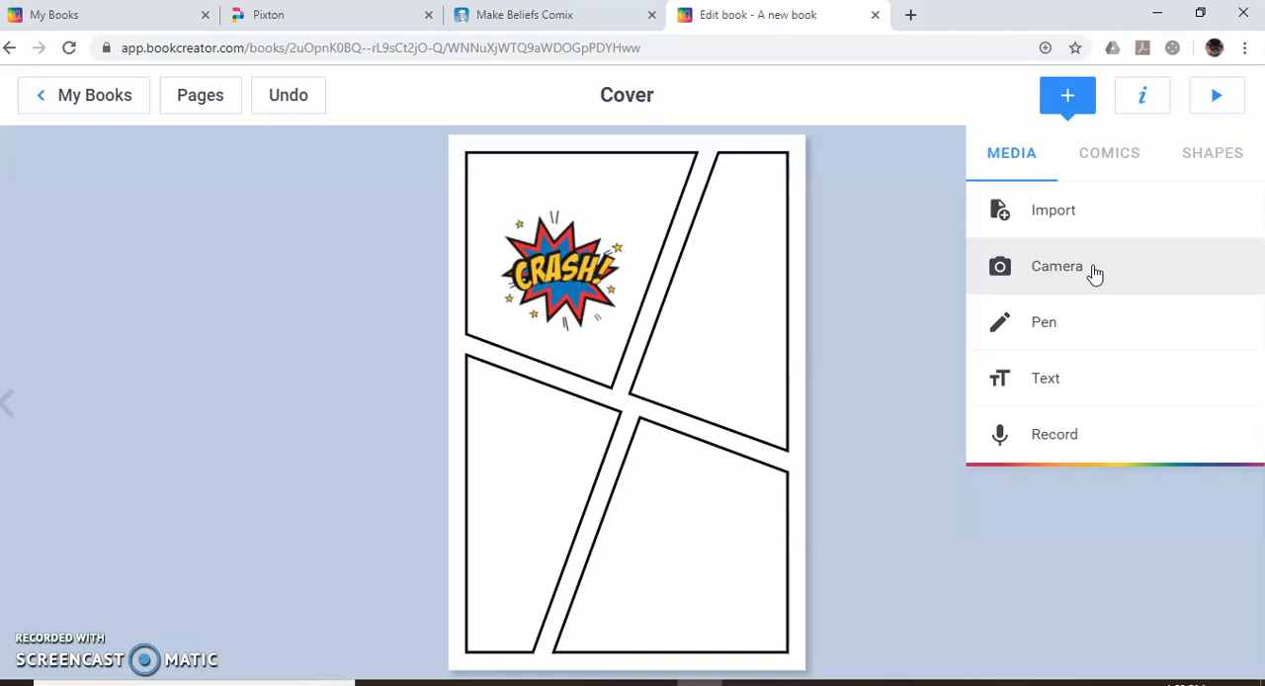
left_click(1047, 324)
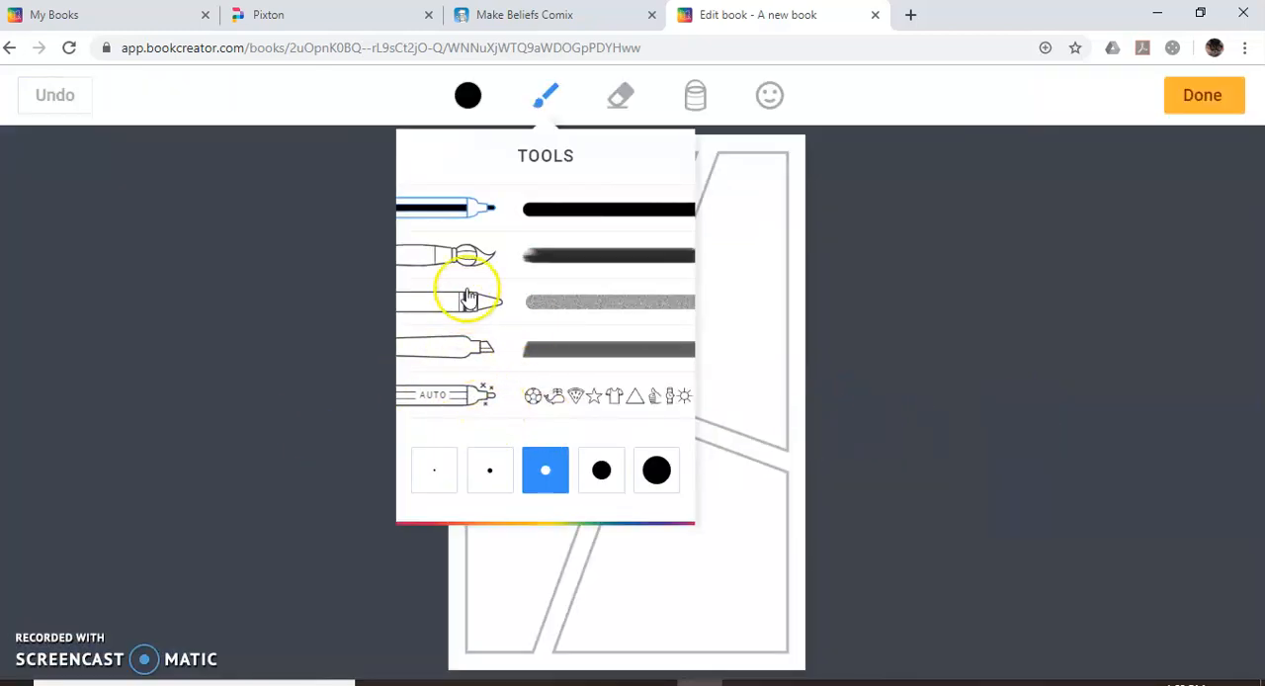
left_click(460, 252)
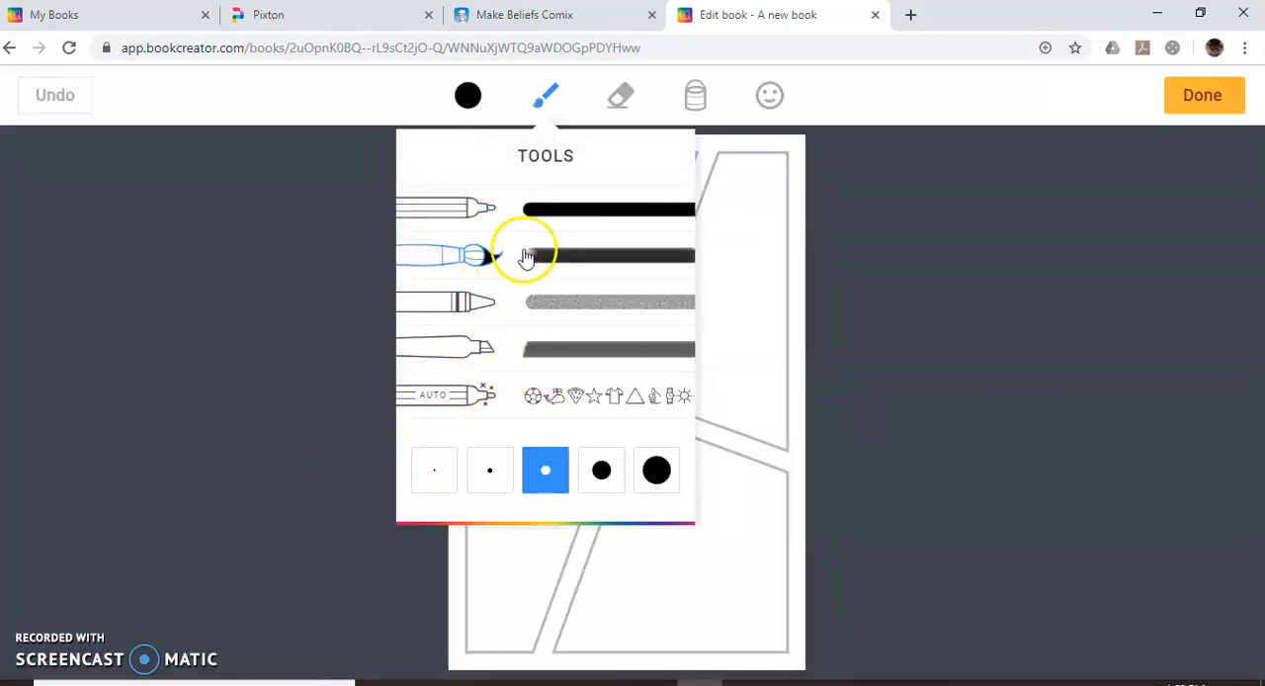
left_click(602, 471)
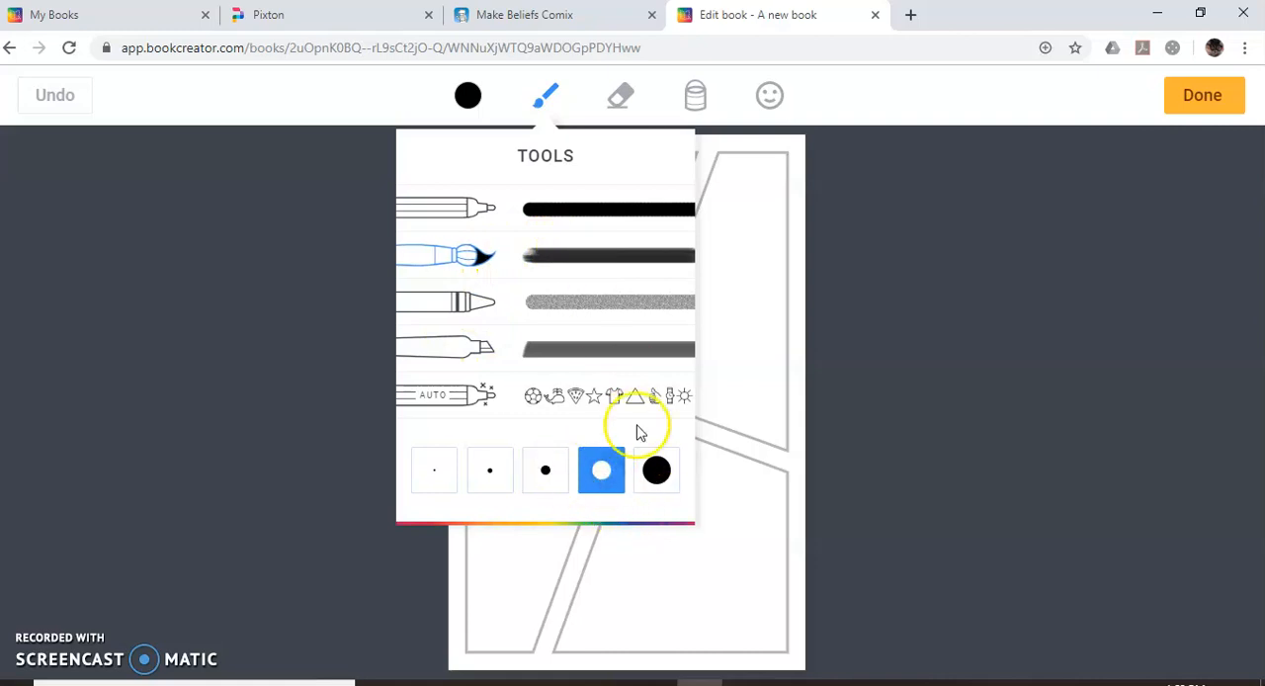
left_click(727, 311)
mouse_move(737, 287)
left_mouse_down()
mouse_move(683, 339)
mouse_move(746, 223)
mouse_move(725, 333)
mouse_move(716, 290)
left_mouse_up()
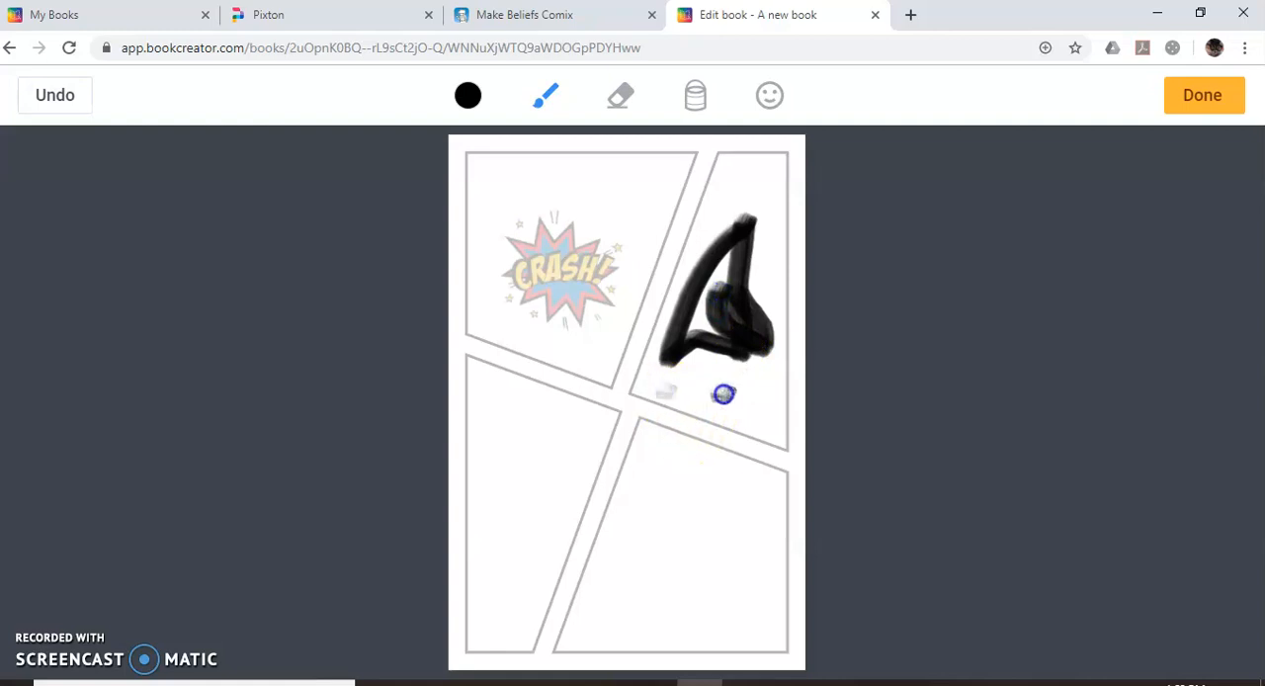
left_click_drag(738, 401, 665, 396)
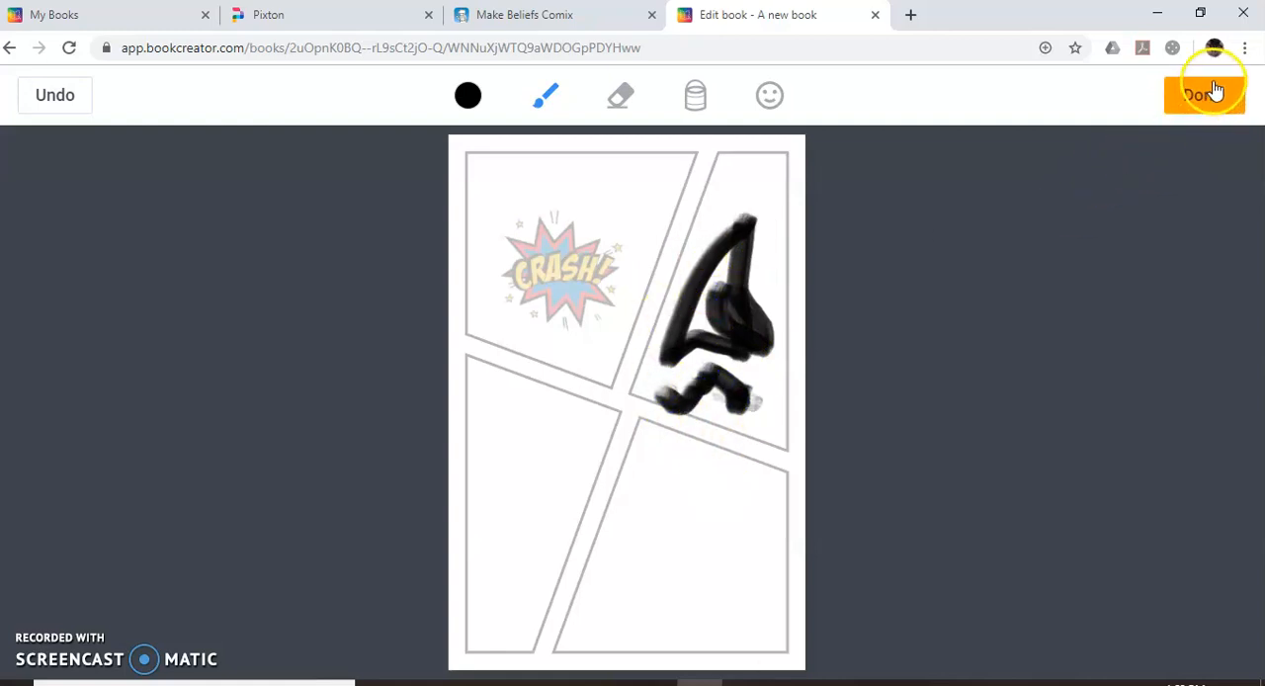
left_click(620, 95)
mouse_move(684, 265)
left_mouse_down()
mouse_move(729, 283)
mouse_move(725, 192)
left_mouse_up()
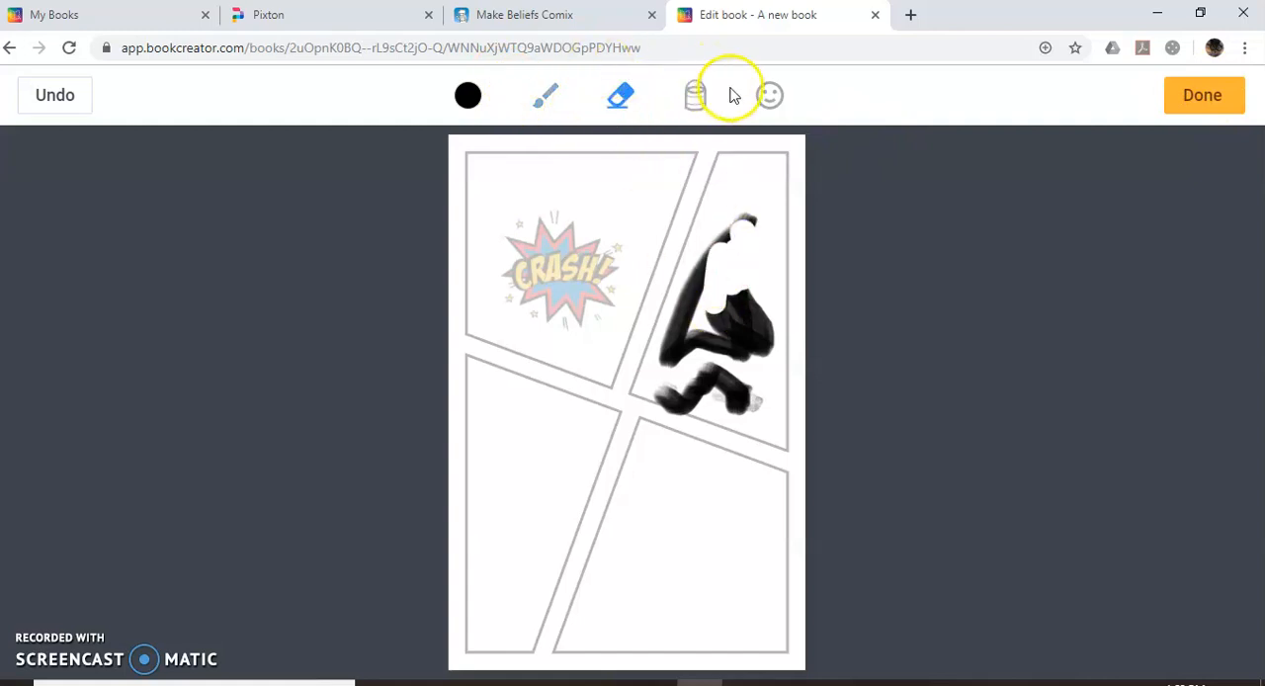
Add the heart-eyes emoji over the two left-hand panels and finish the drawing.
left_click(769, 95)
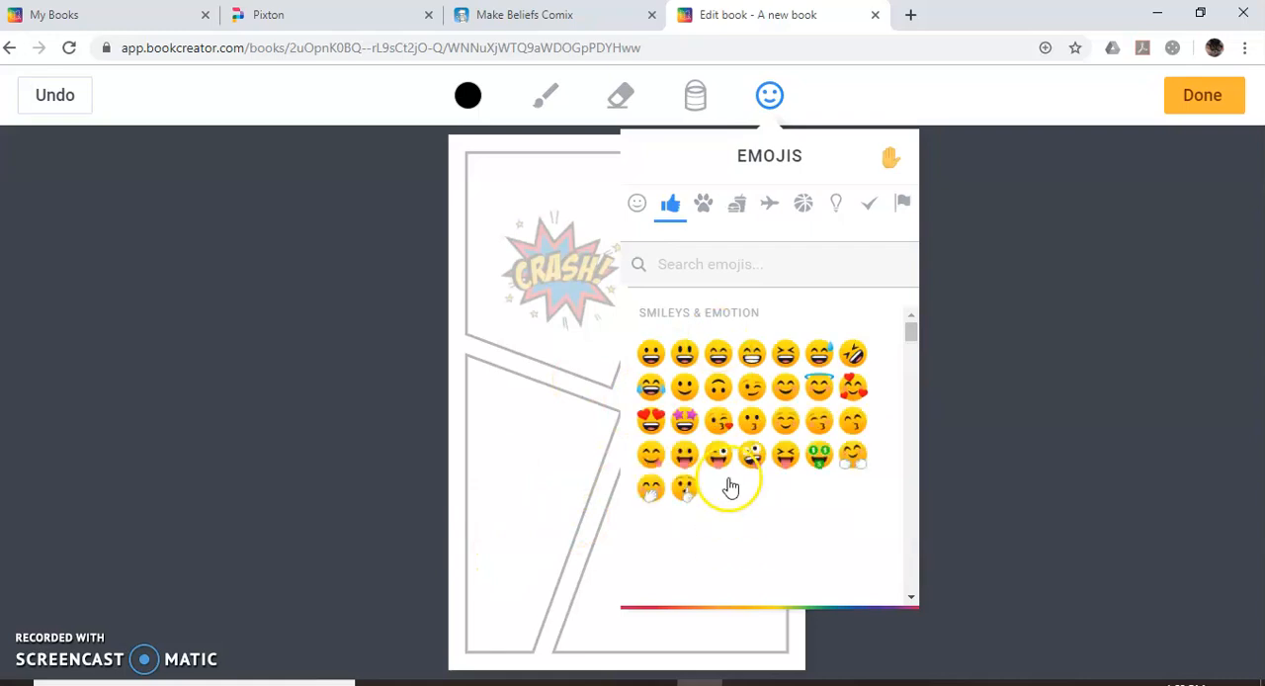
left_click_drag(649, 422, 529, 440)
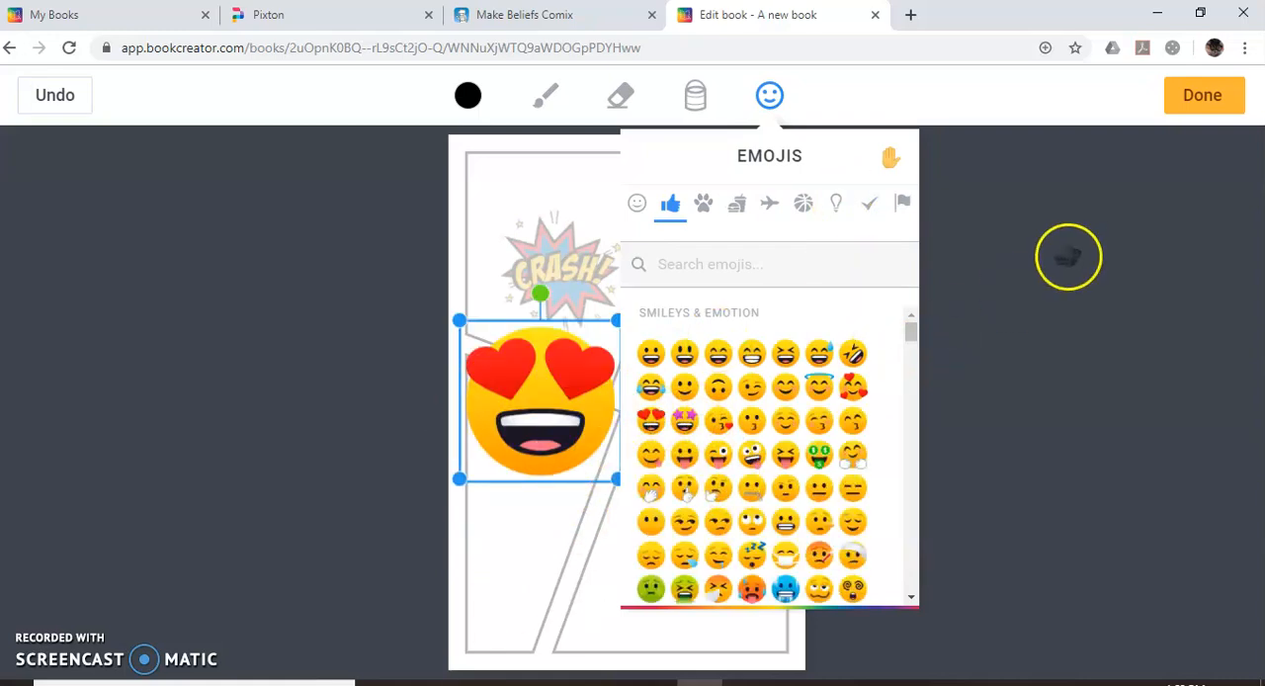
left_click(1068, 256)
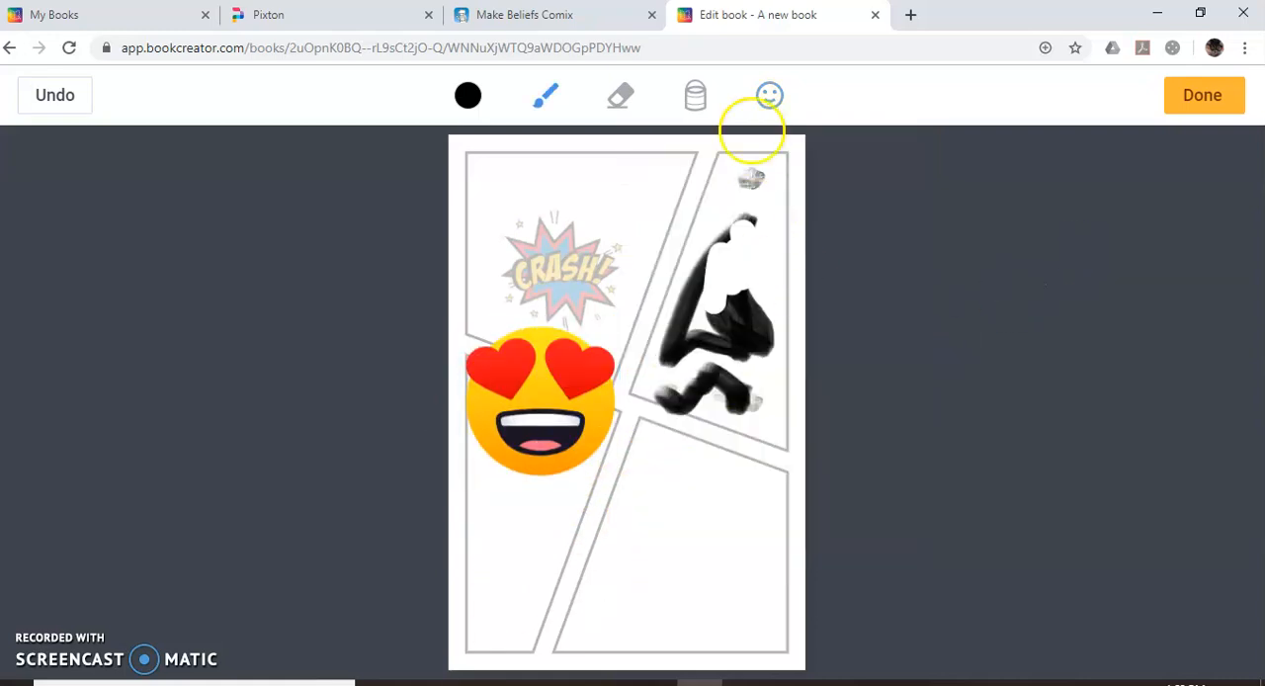
left_click(1227, 97)
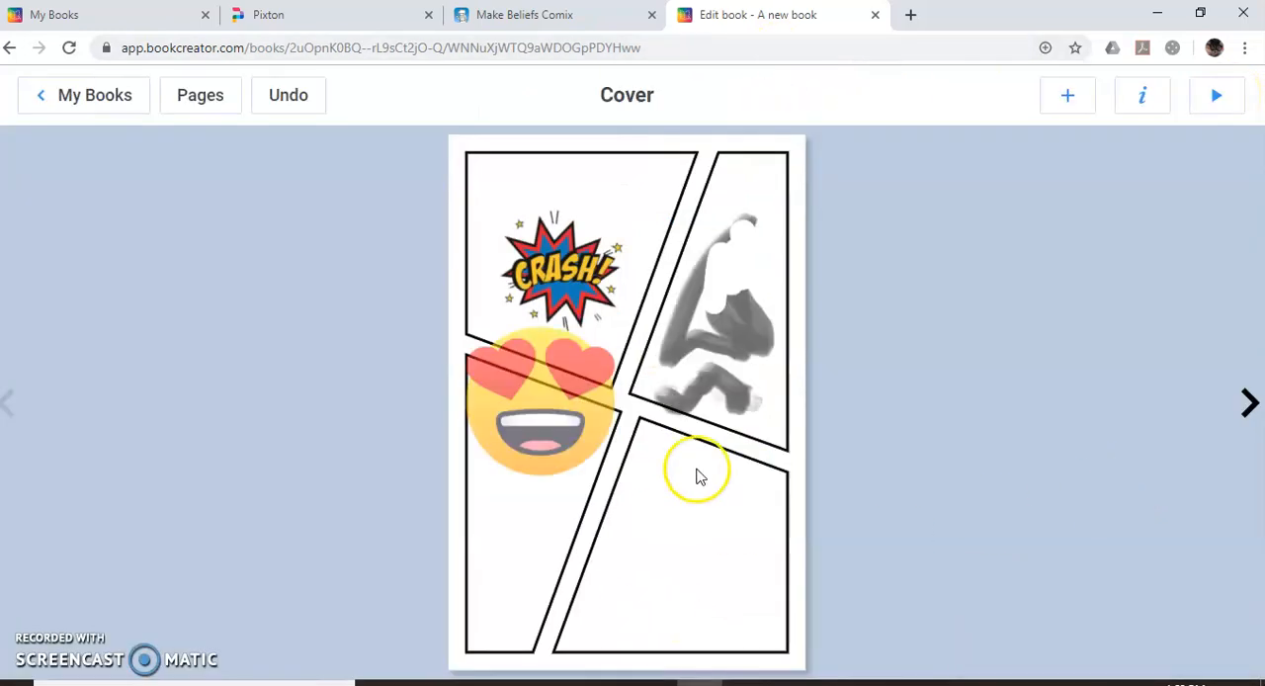
Insert the arrow shape from the shape collection and place it horizontally in the cover's lower-right panel.
left_click(1068, 98)
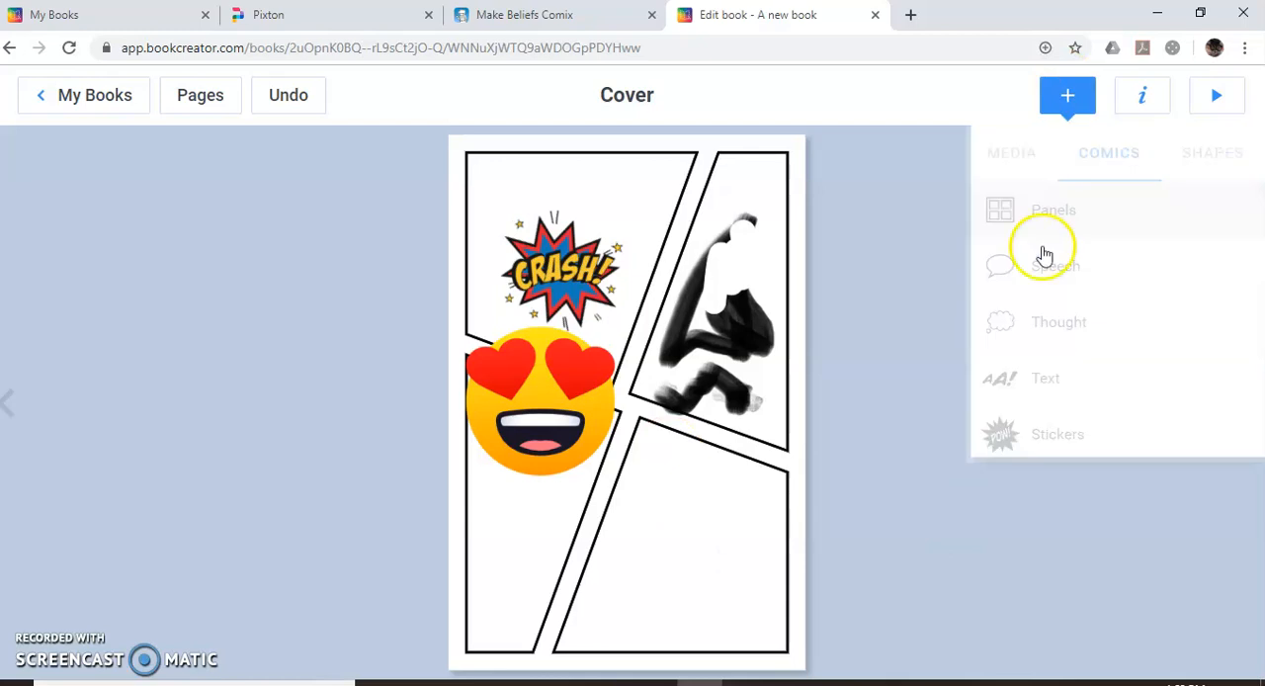
left_click(1025, 160)
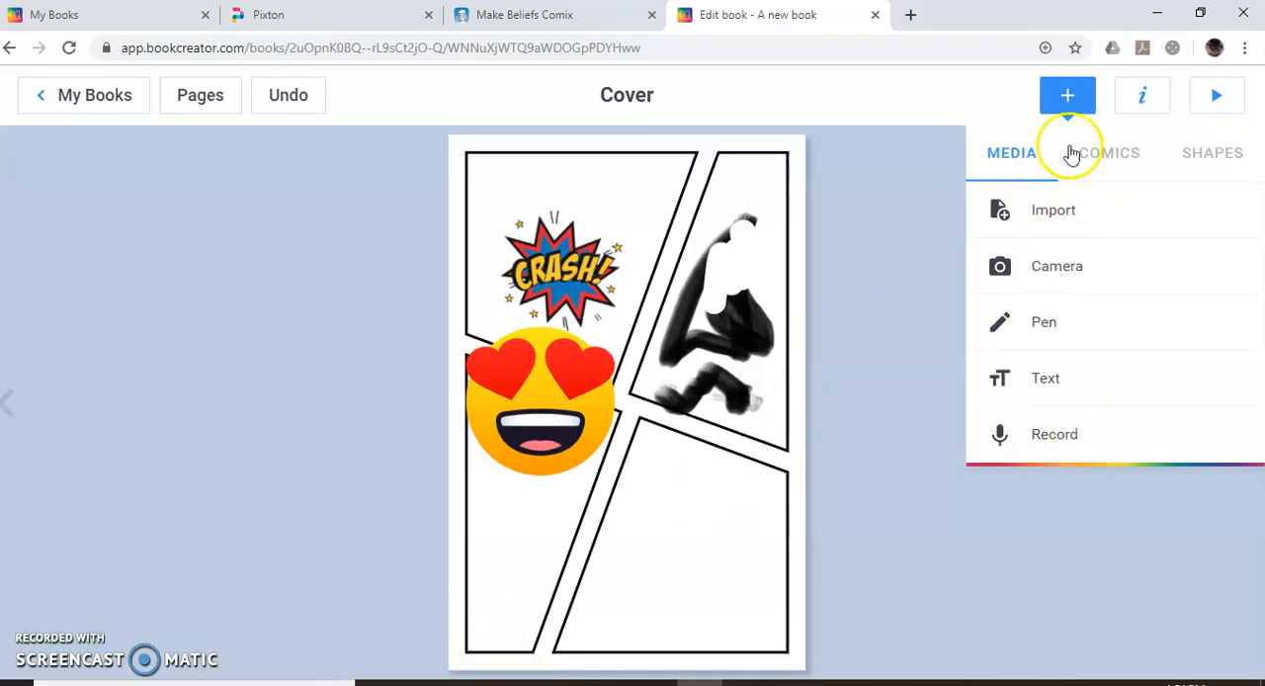
left_click(1187, 163)
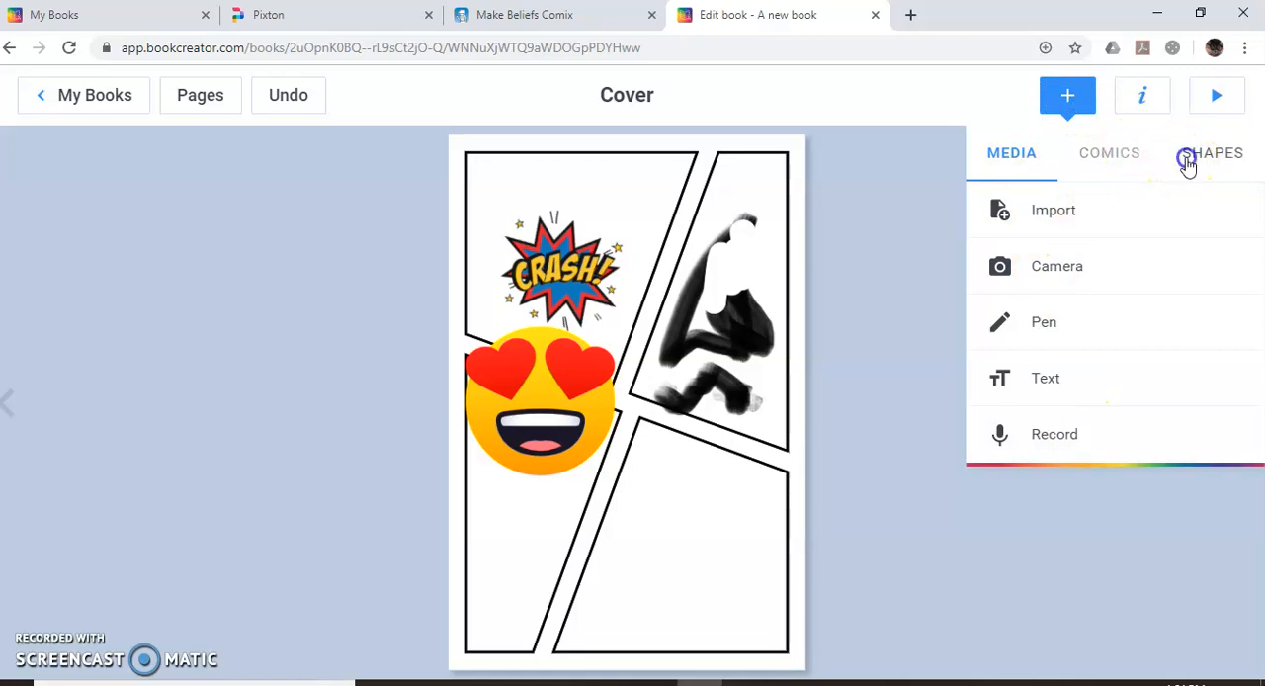
left_click(1094, 163)
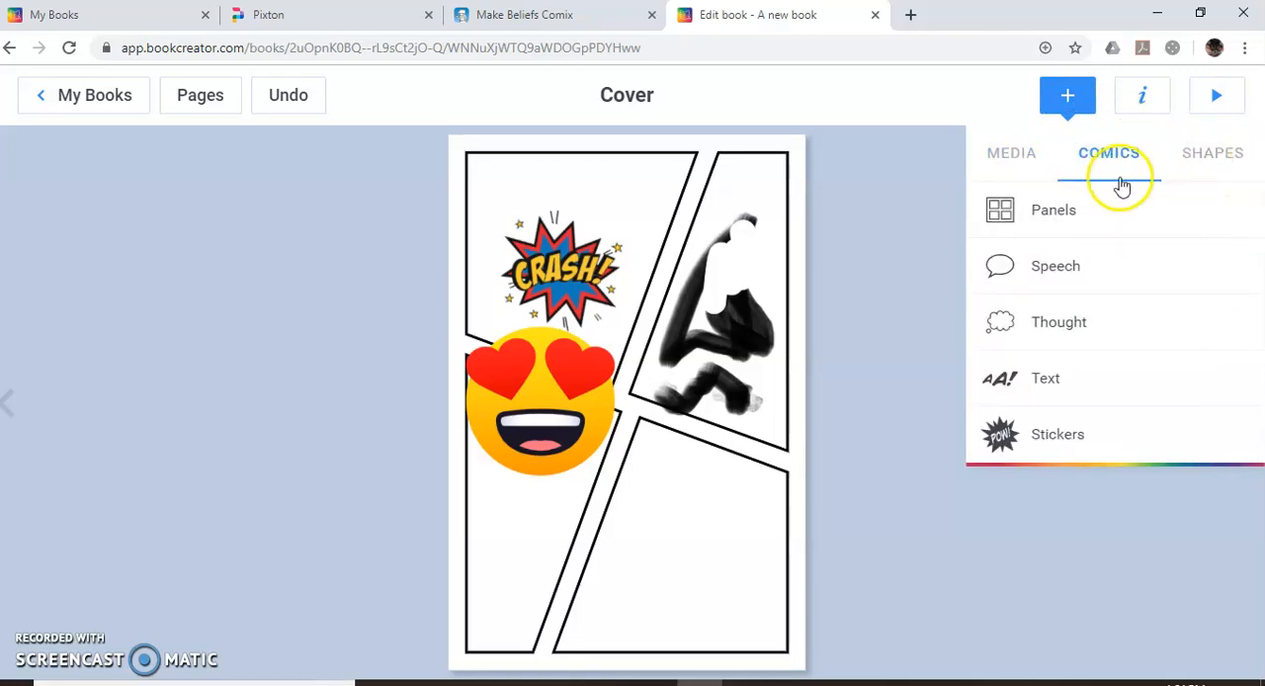
left_click(1200, 158)
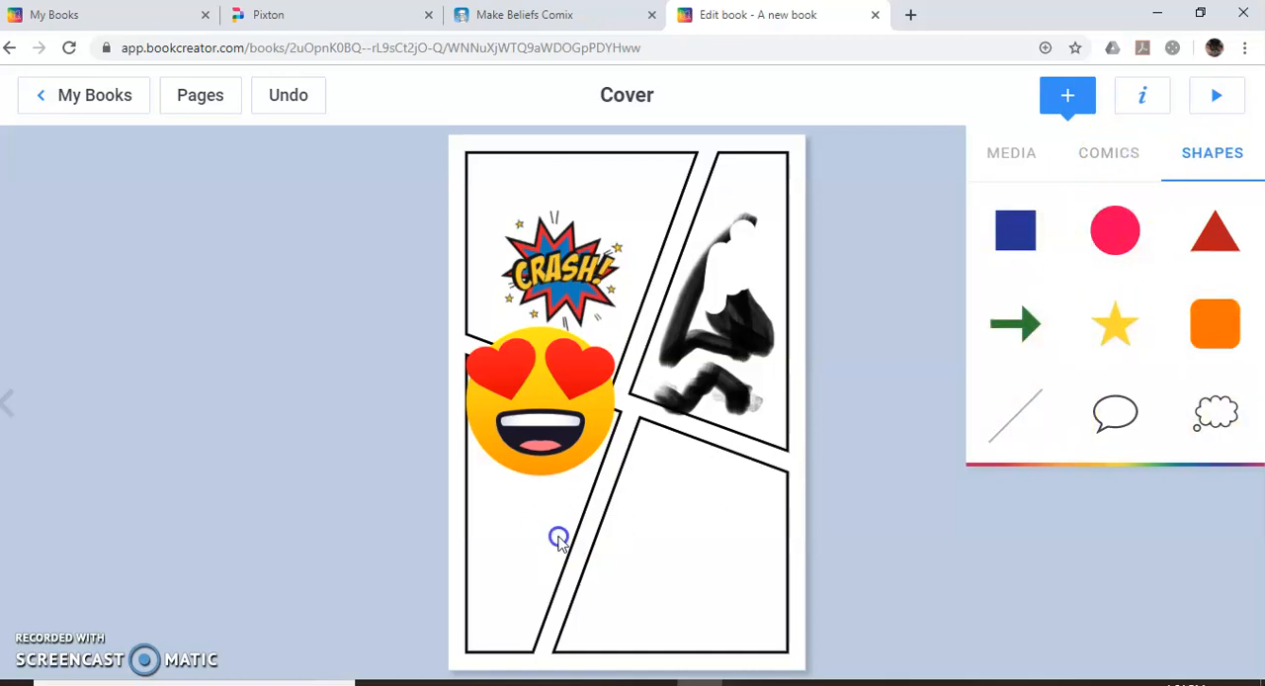
left_click(1015, 324)
left_click_drag(640, 403, 707, 545)
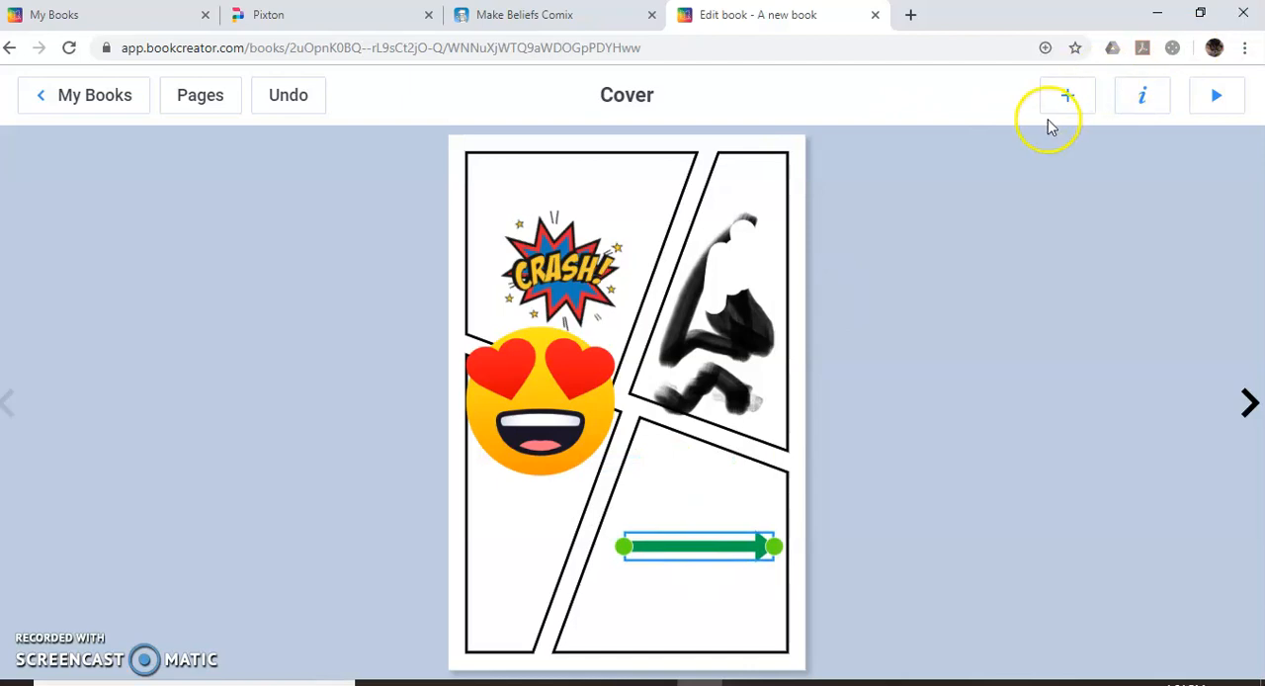
Change the arrow's fill color to purple.
left_click(1144, 99)
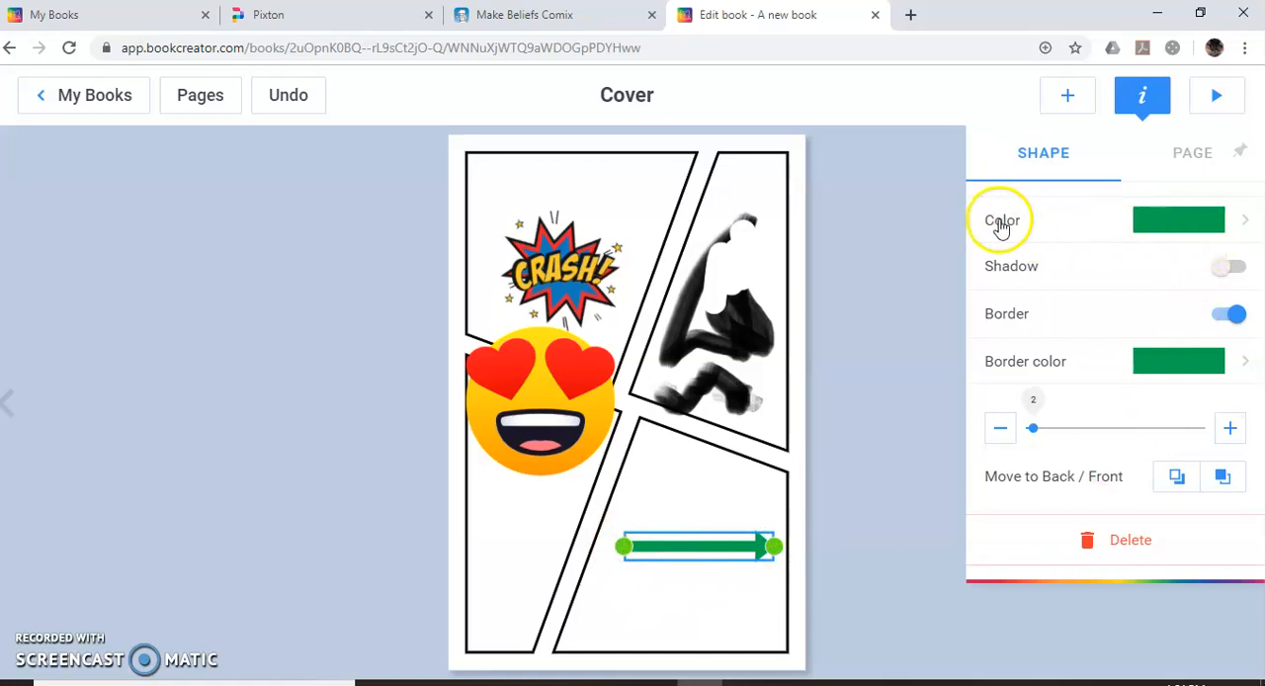
left_click(1221, 220)
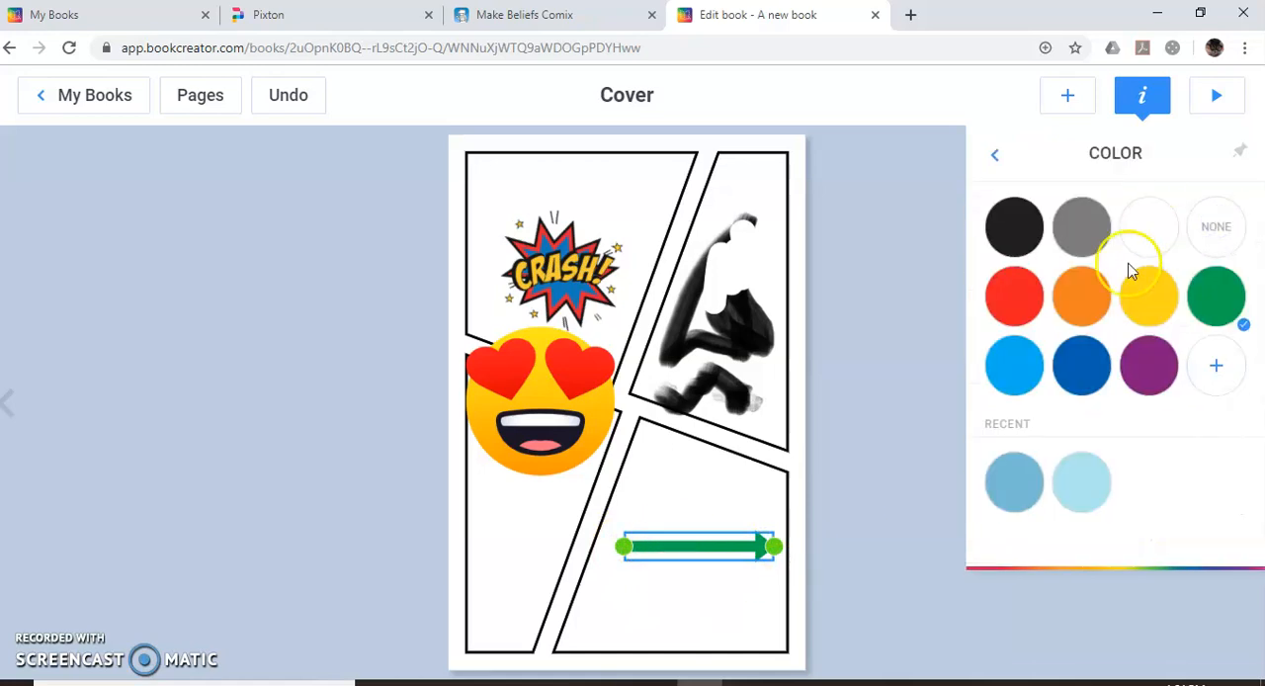
left_click(1081, 366)
left_click(1006, 302)
left_click(1141, 391)
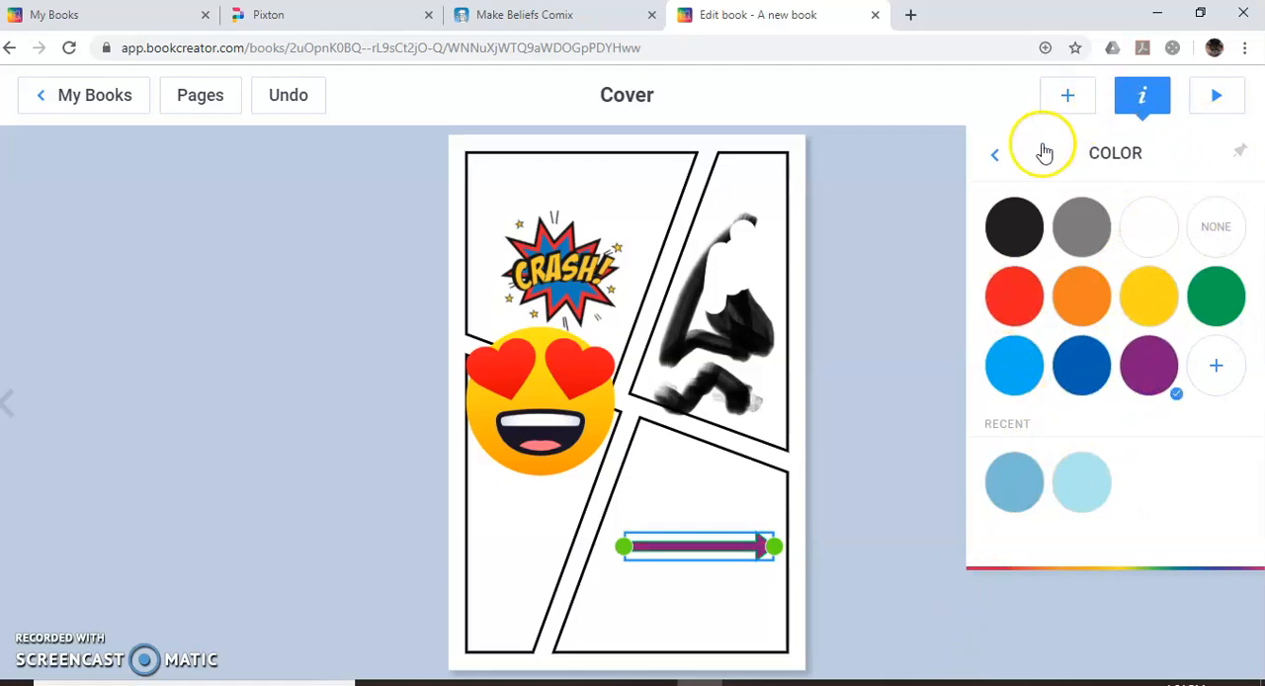
left_click(994, 155)
Keep the arrow's shadow off and its border on, set the border thickness to 15, and deselect the arrow.
left_click(1231, 271)
left_click(1231, 266)
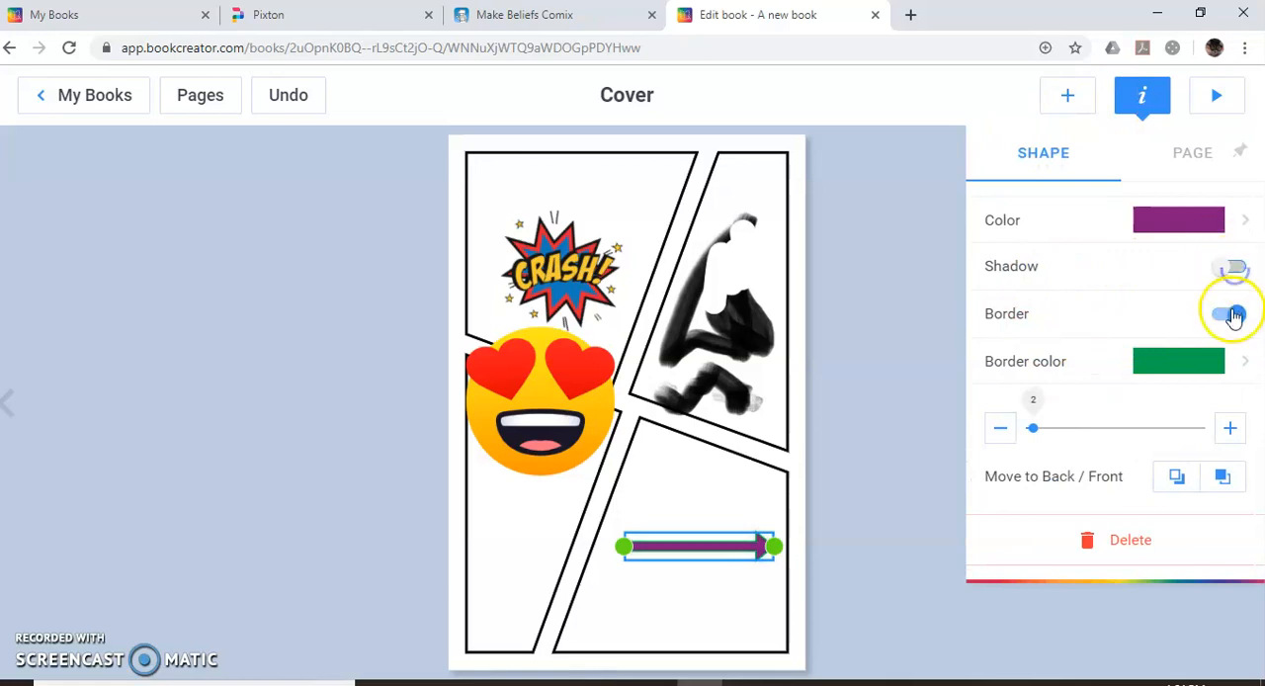
left_click(1226, 312)
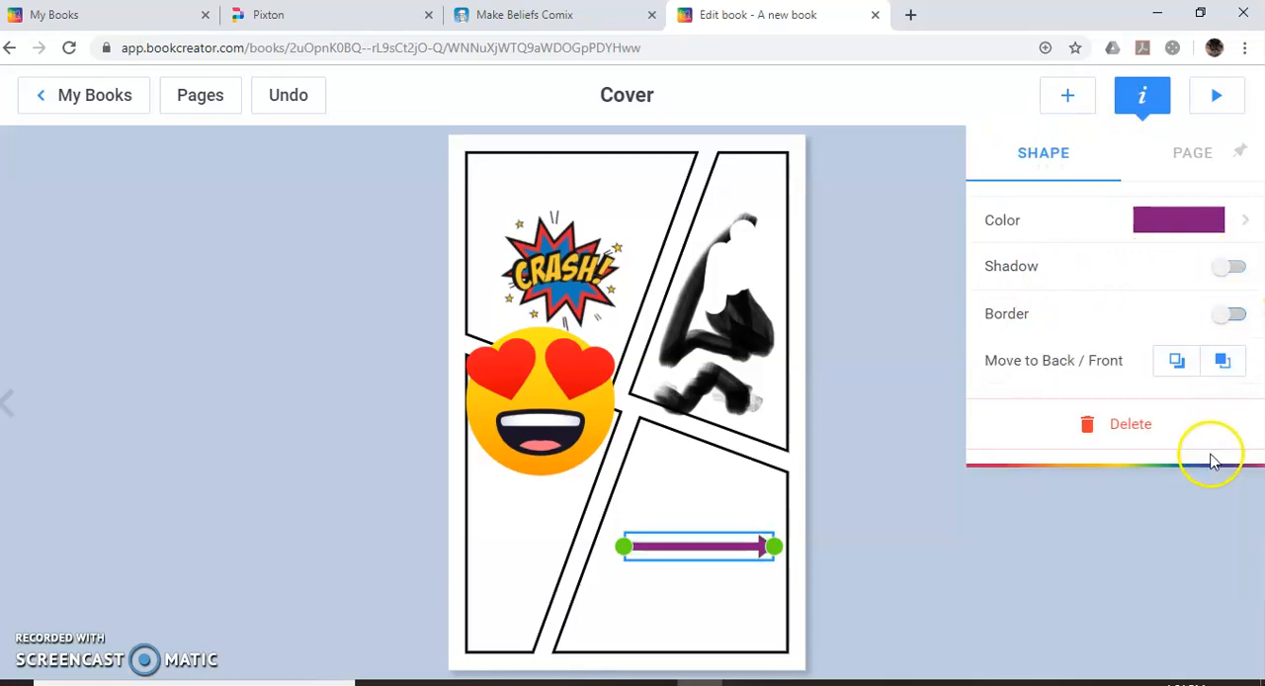
left_click(1229, 314)
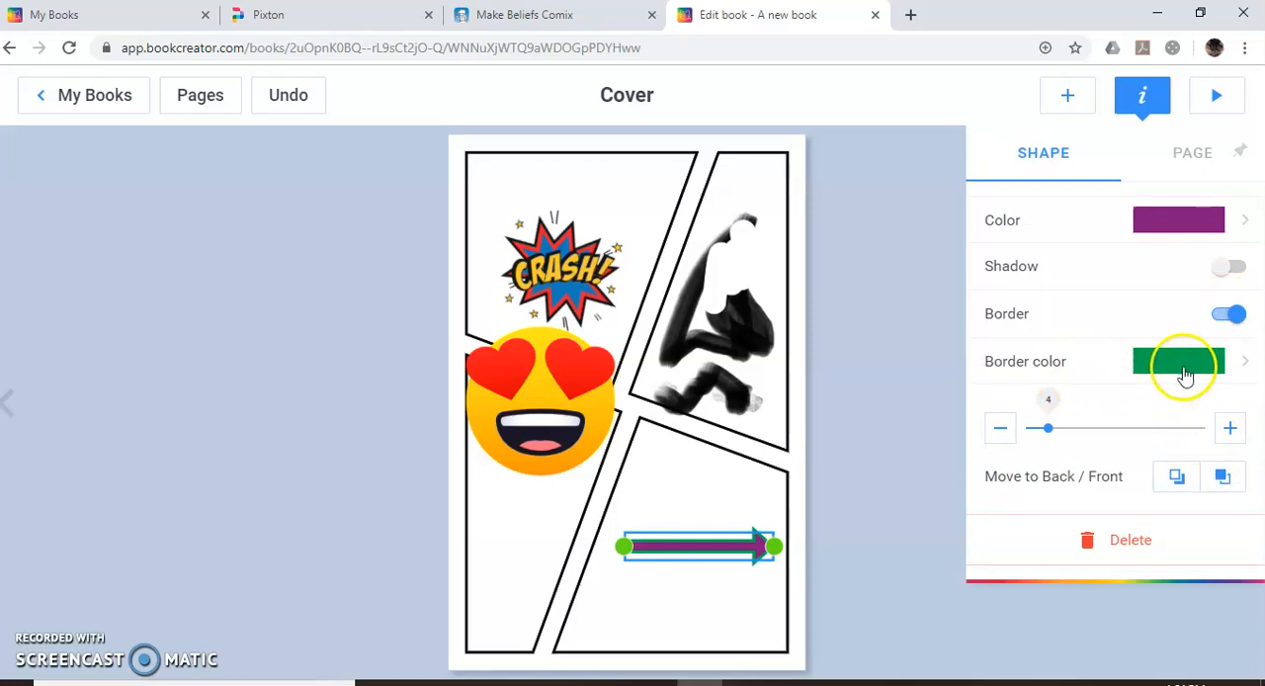
left_click_drag(1049, 428, 1134, 461)
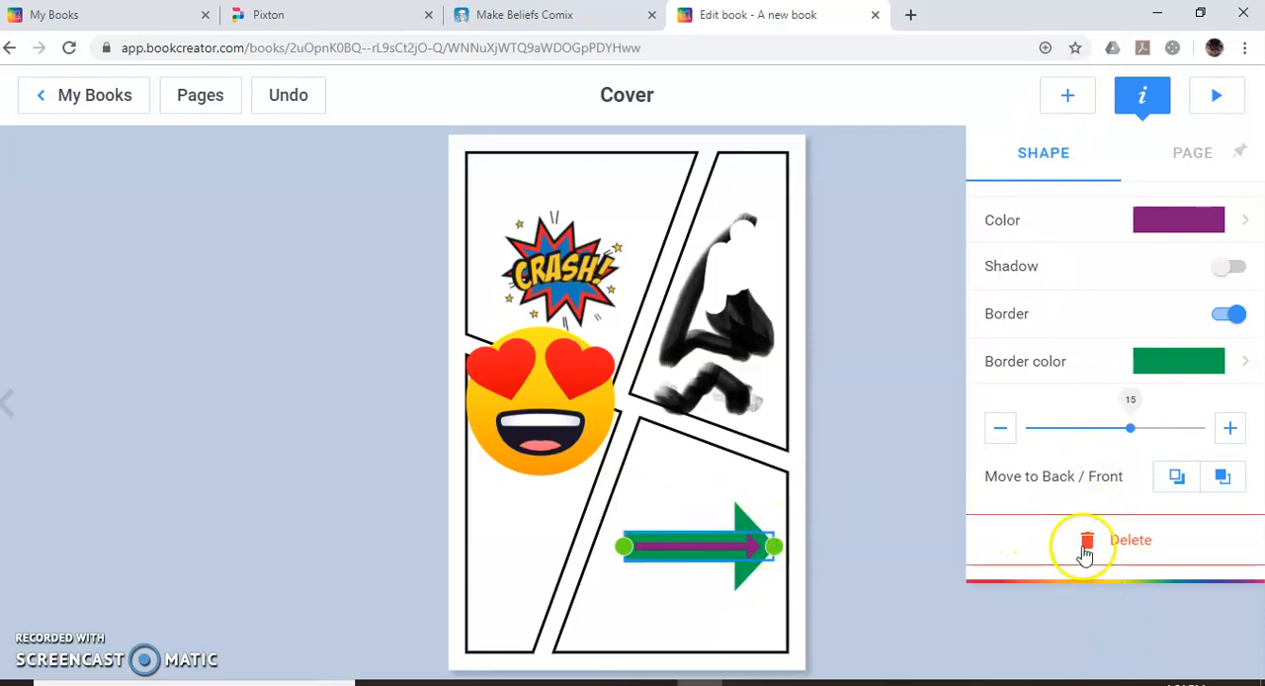
left_click(790, 470)
left_click(801, 448)
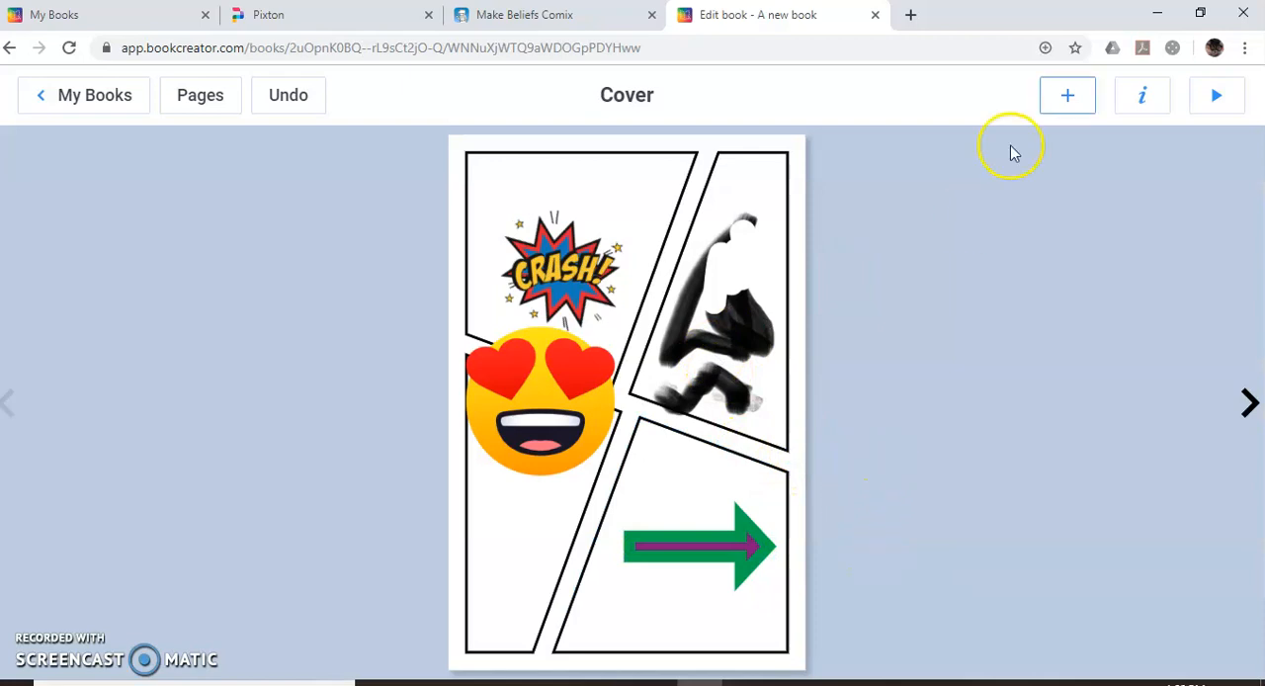
Try the red comic background with black rays on the cover and check the solid color choices.
left_click(1143, 99)
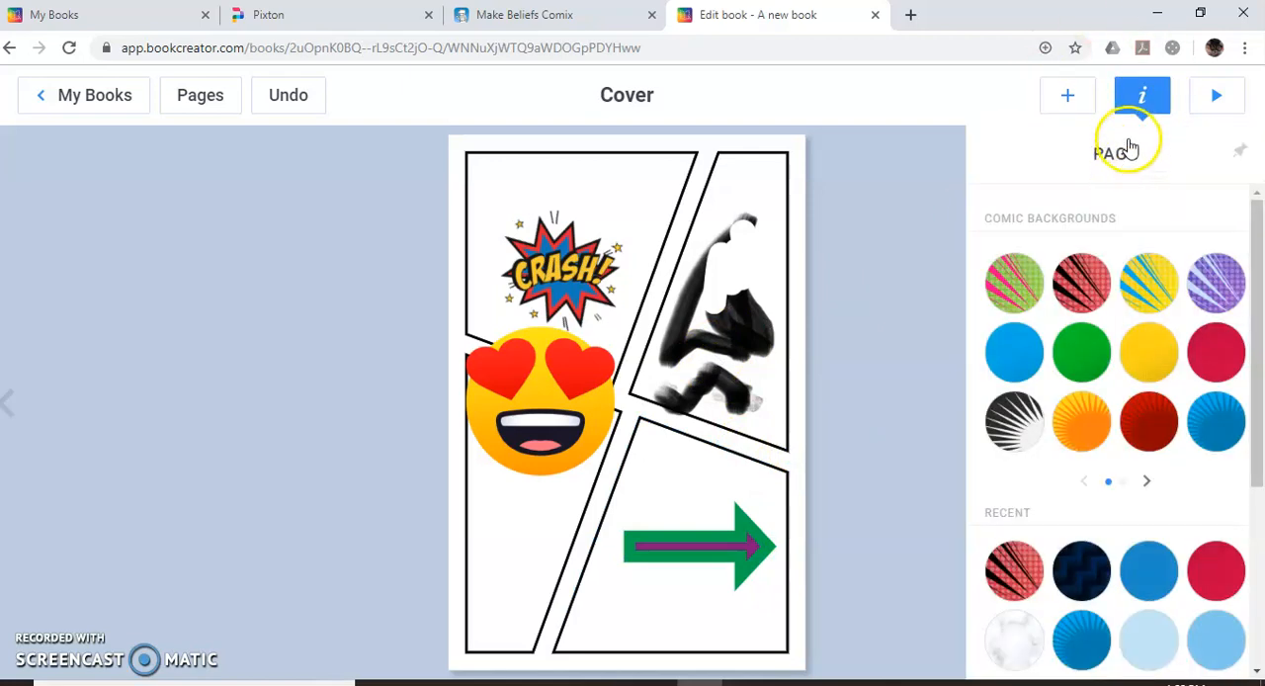
left_click(1077, 283)
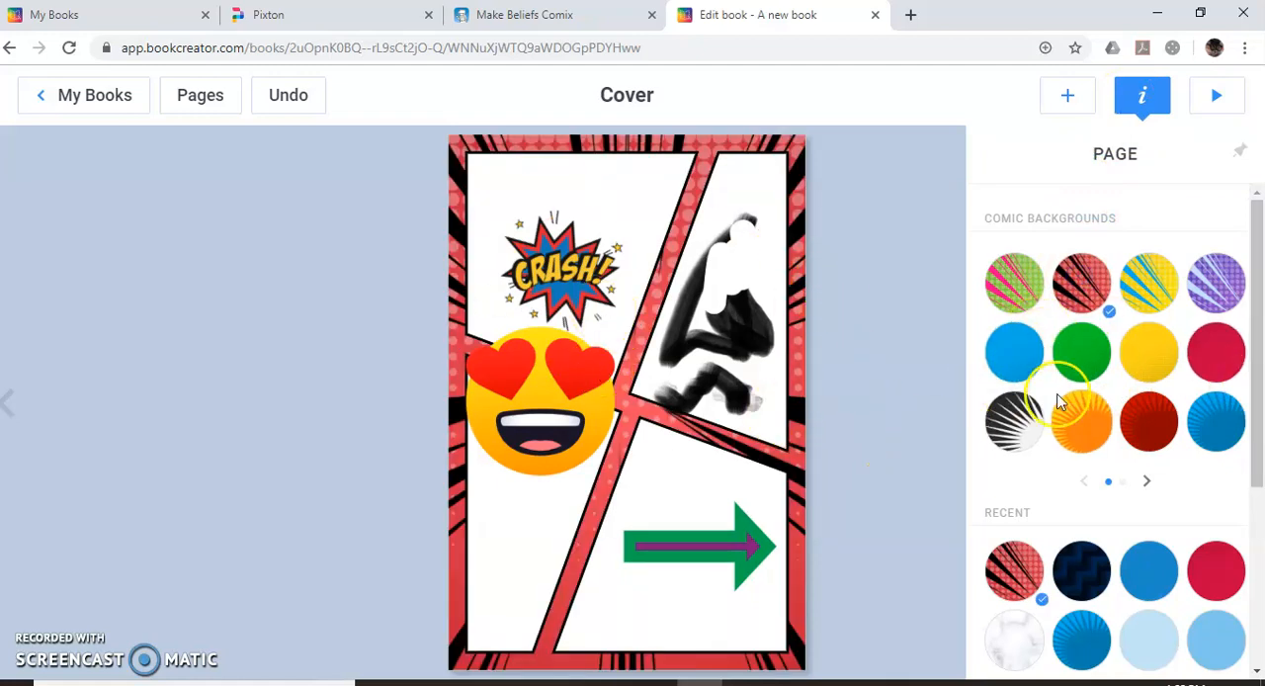
scroll(1117, 420, "down", 3)
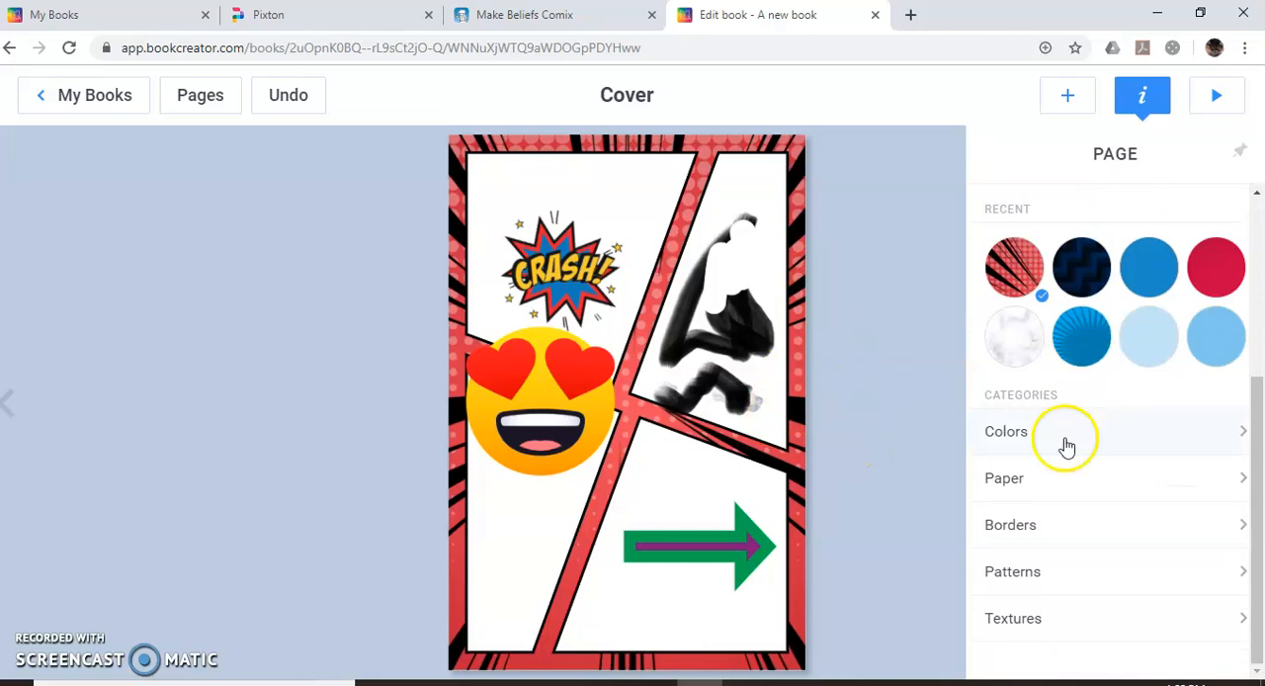
left_click(1053, 438)
scroll(1074, 248, "up", 3)
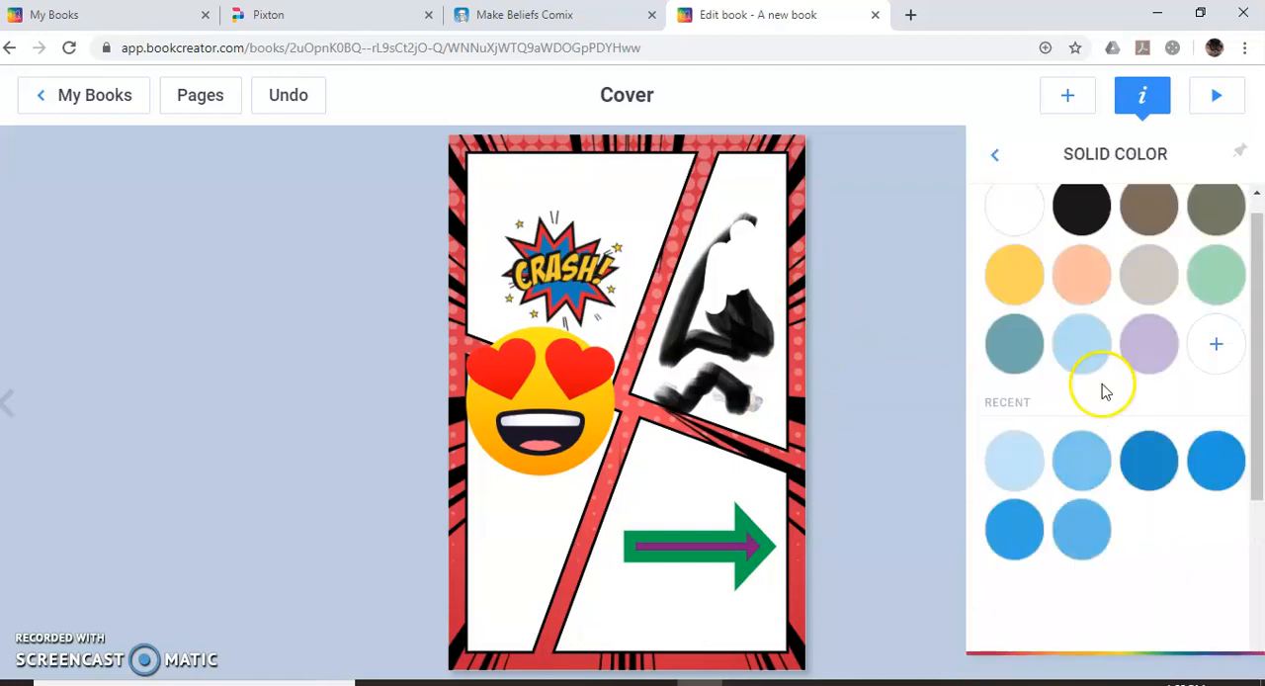
left_click(1001, 161)
scroll(1121, 474, "down", 5)
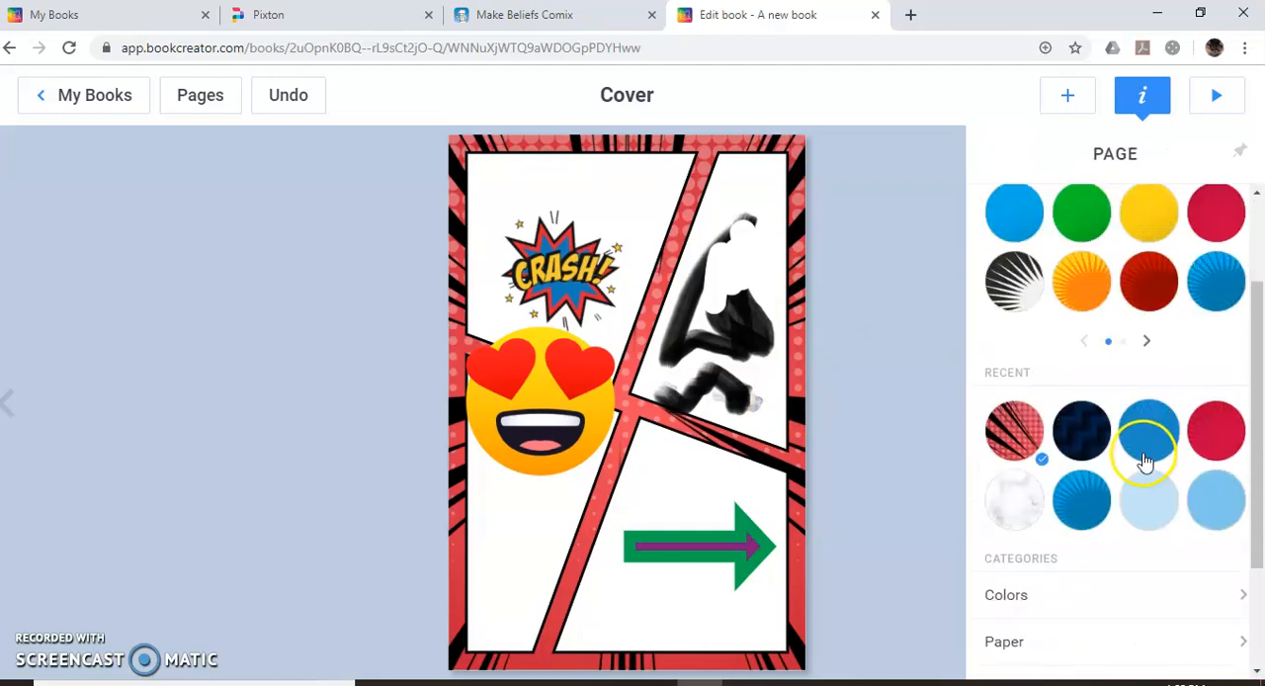
Try the colored-pencil border and the rainbow border as the cover's page background.
left_click(1048, 532)
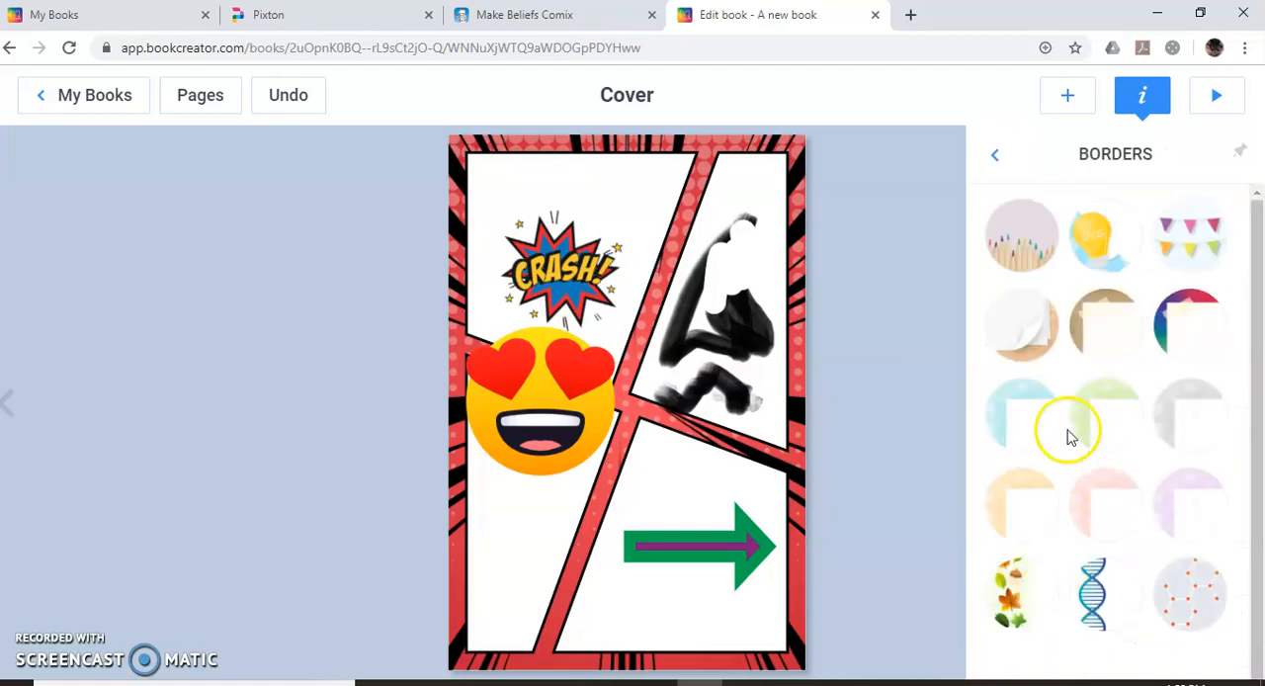
left_click(1027, 247)
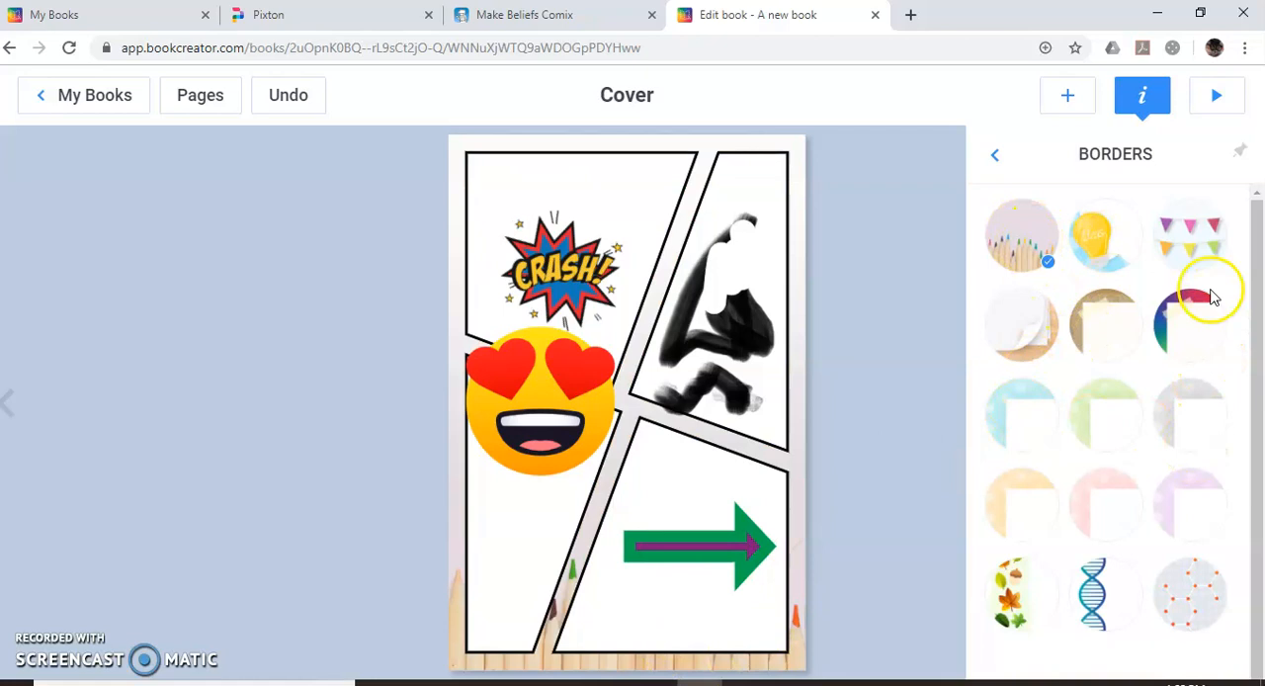
left_click(1189, 309)
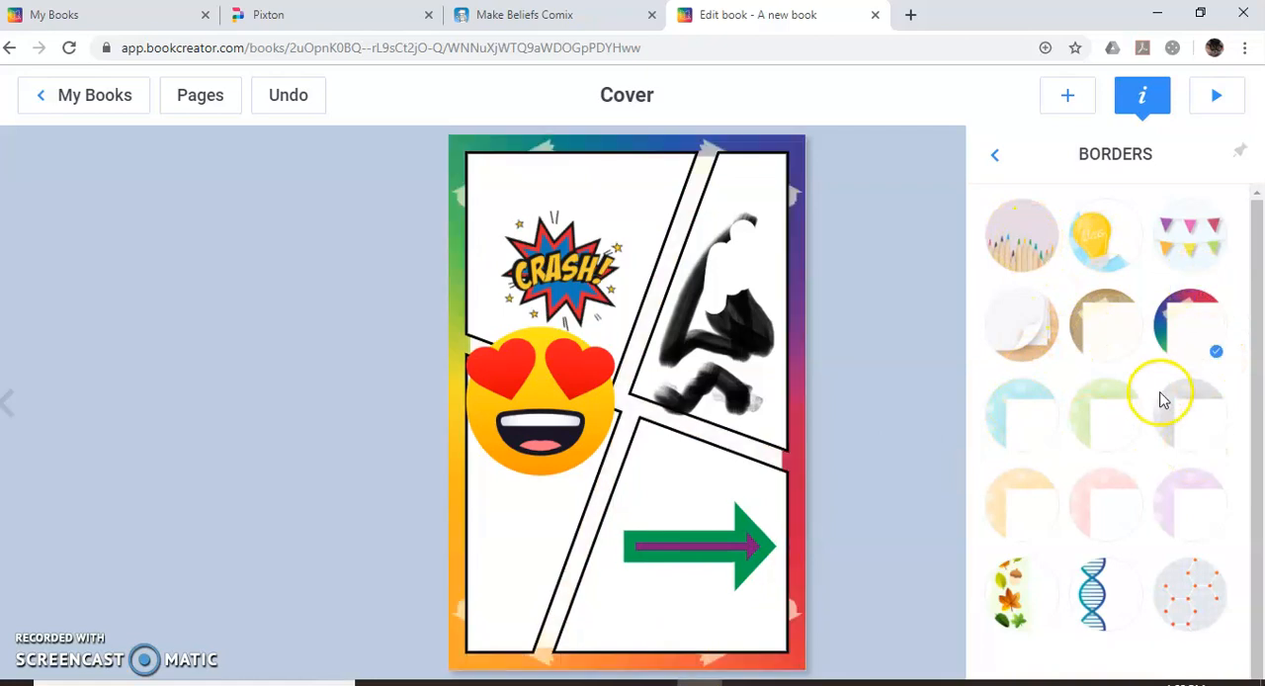
Apply the red comic background with black rays to the cover and close the page settings.
left_click(996, 158)
left_click(1081, 282)
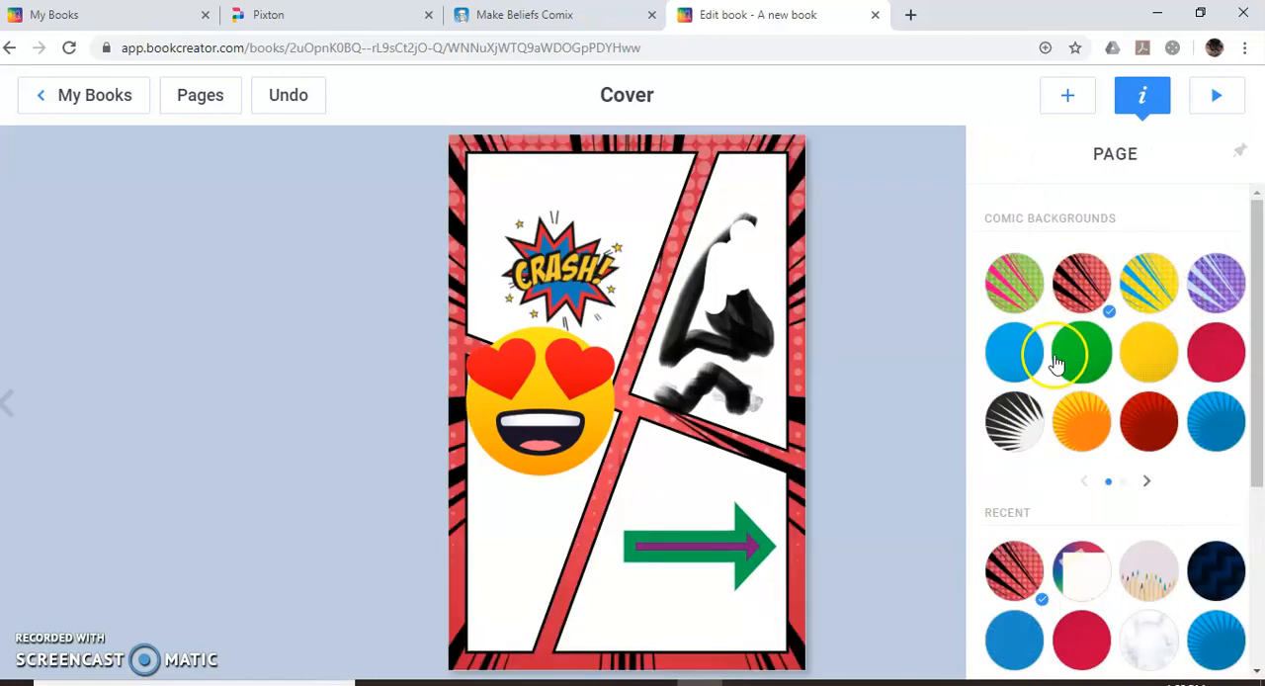
scroll(1147, 509, "down", 3)
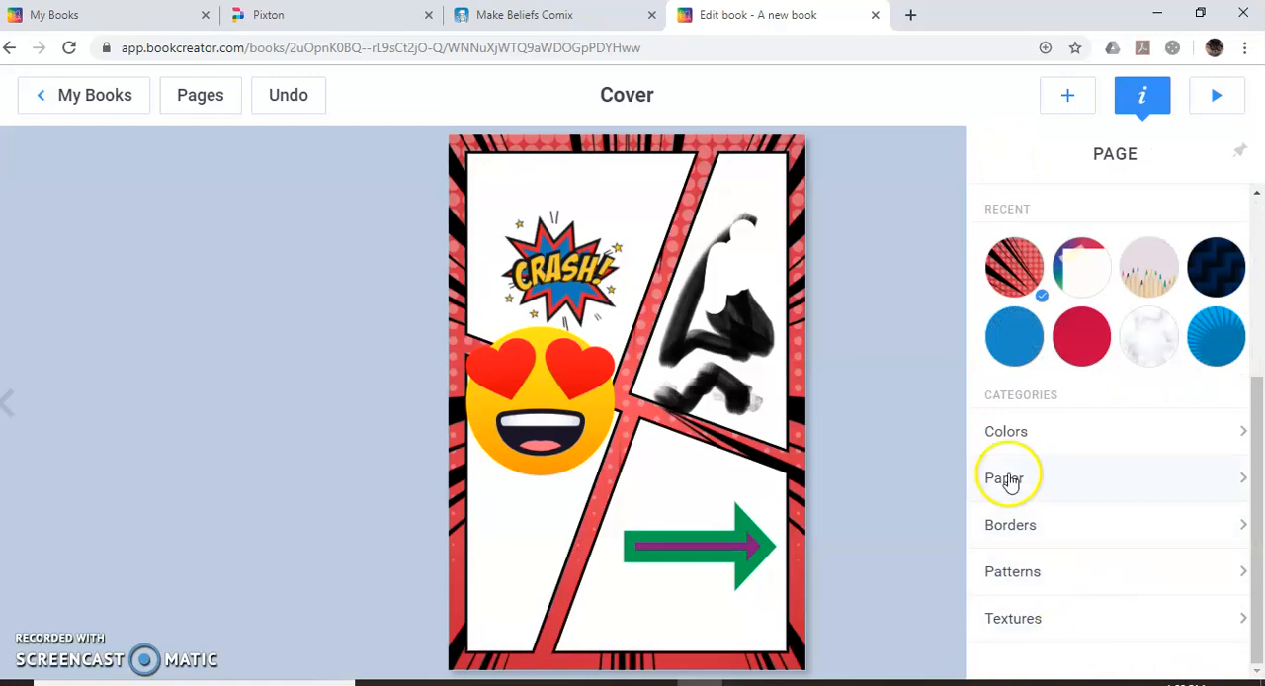
scroll(1016, 511, "up", 3)
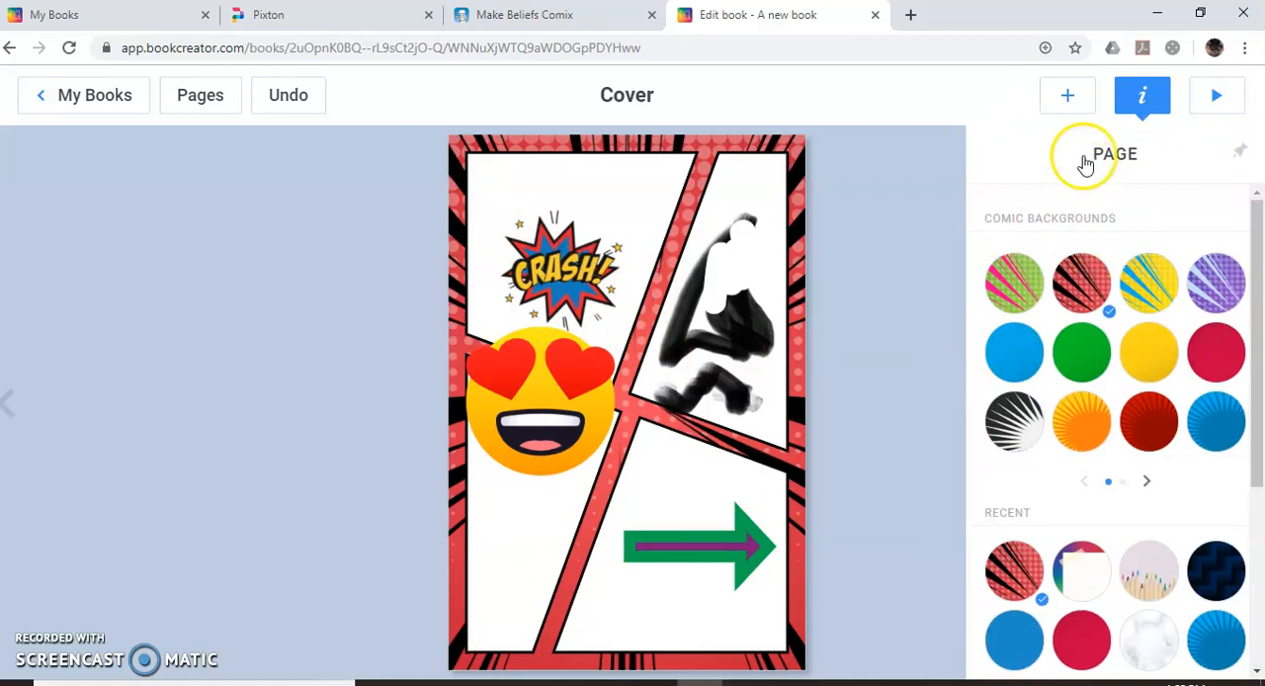
left_click(1144, 95)
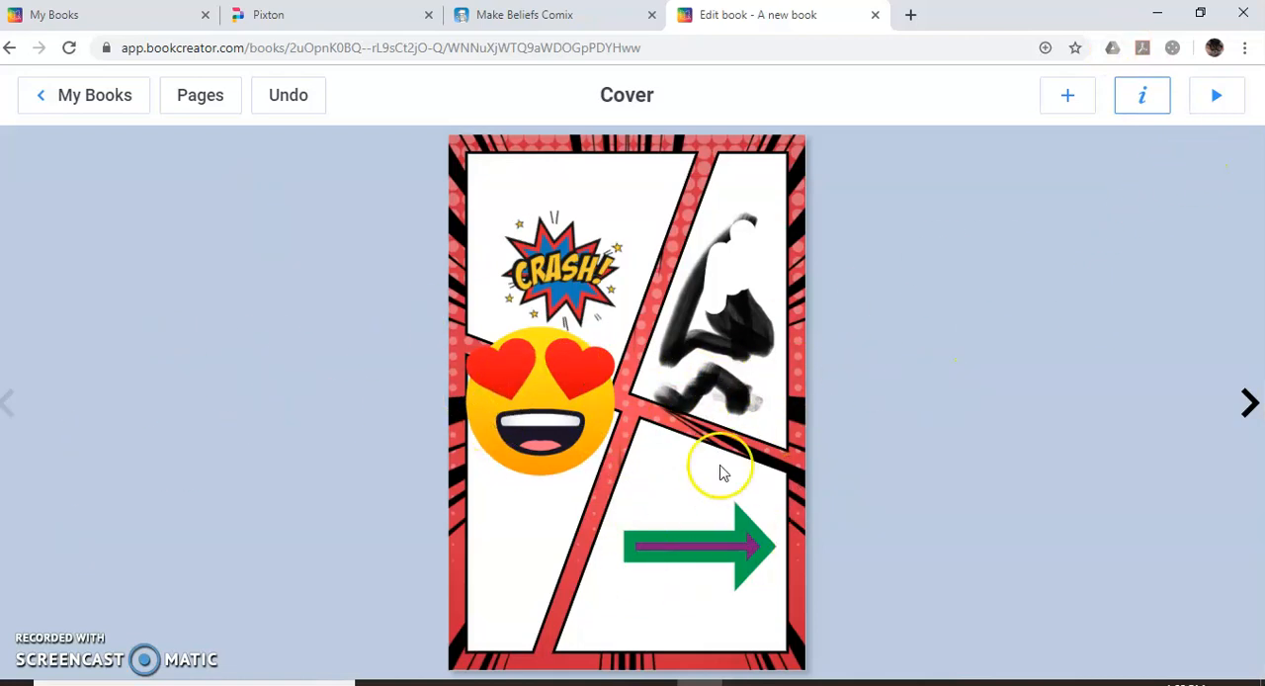
Preview the book in reading mode, page through to its end and back to the cover, and return to editing.
left_click(1215, 95)
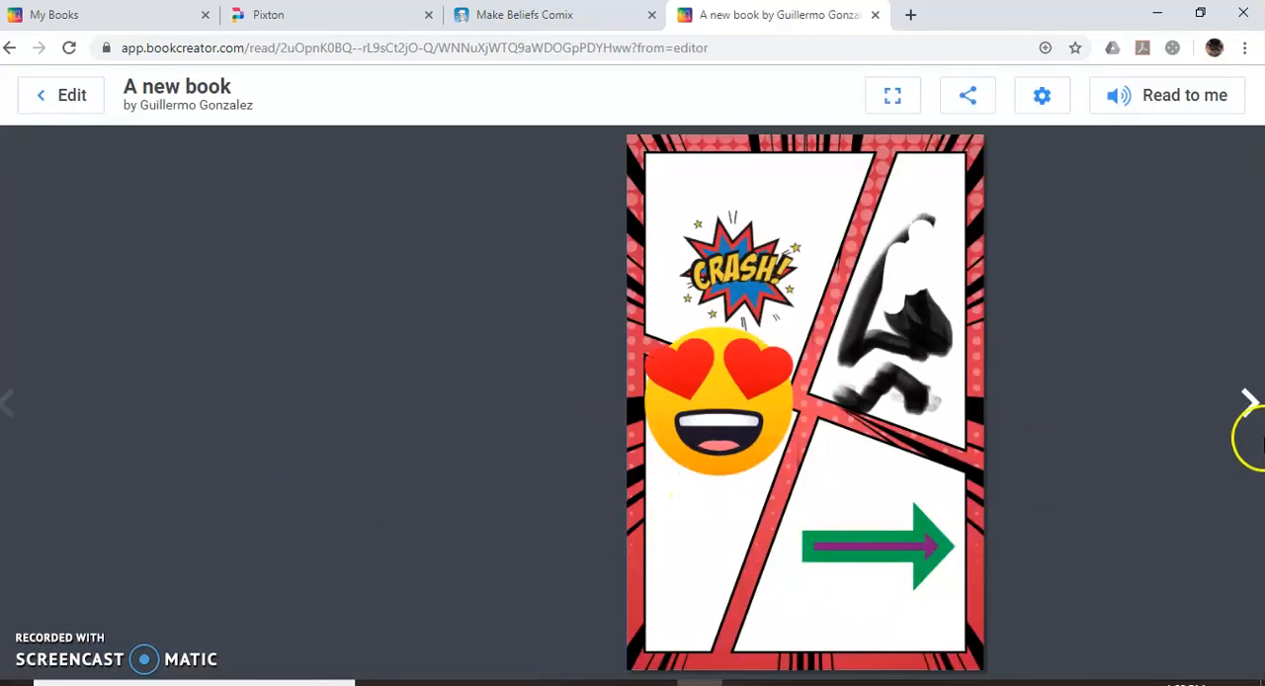
left_click(1250, 410)
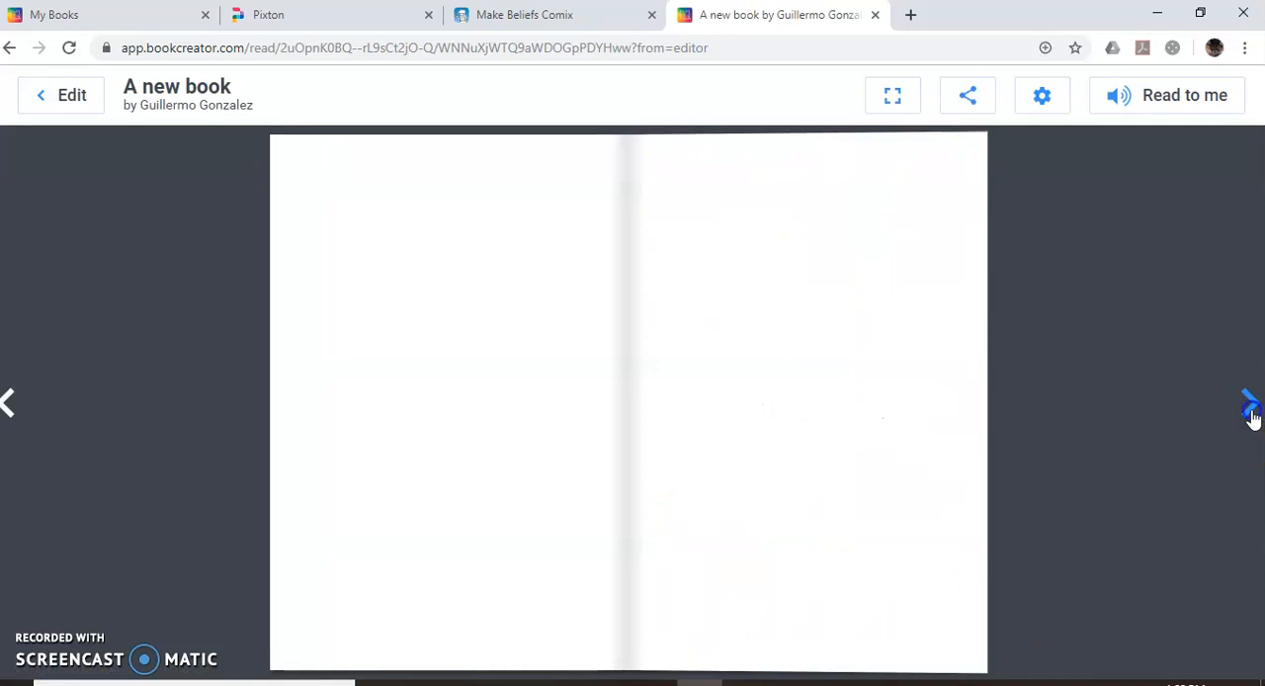
left_click(1251, 404)
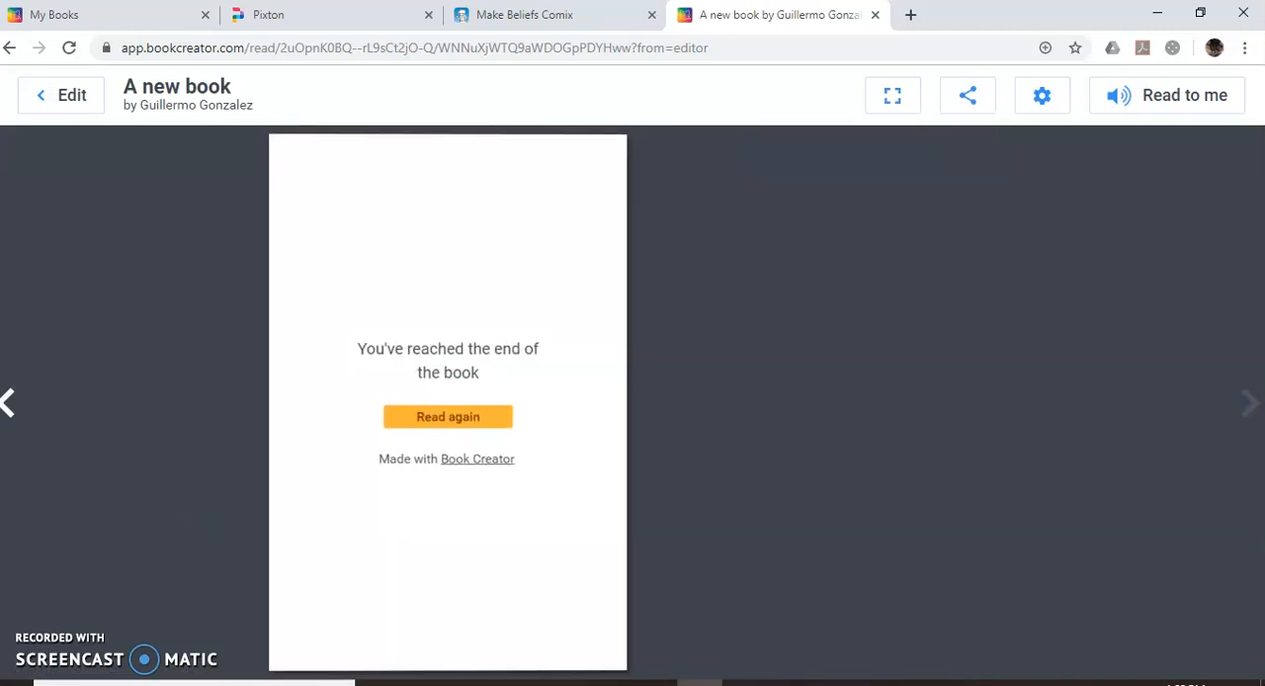
left_click(16, 407)
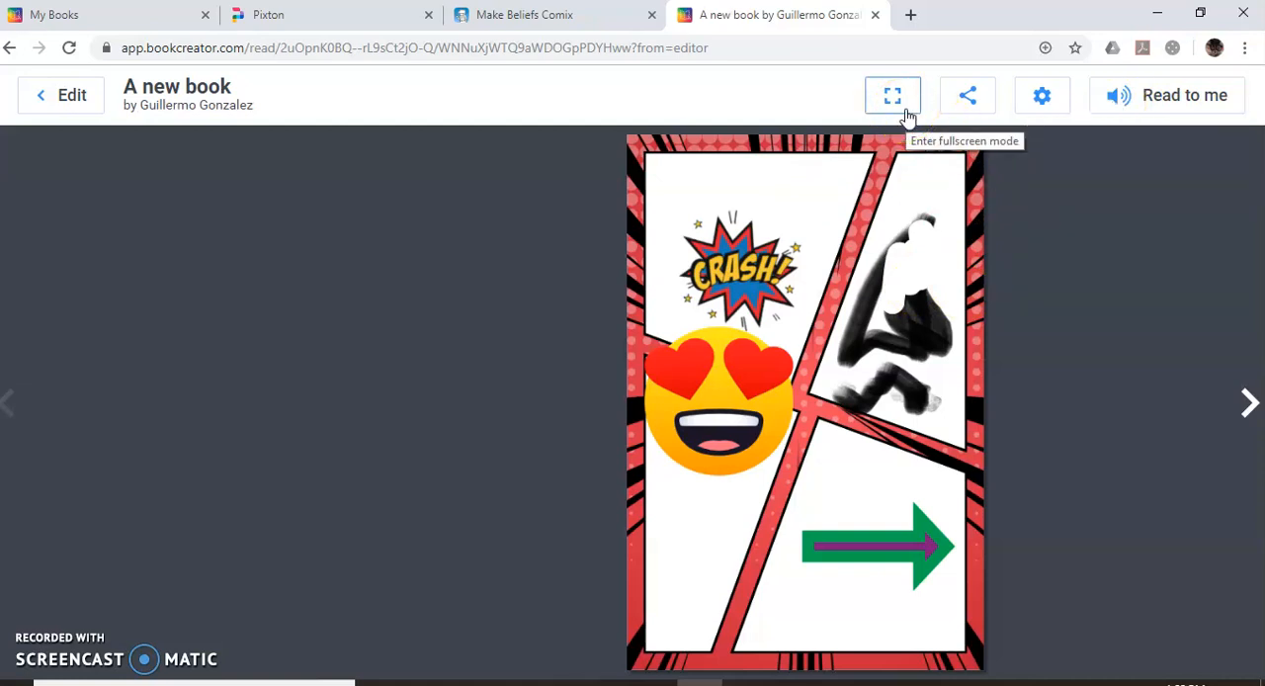
left_click(977, 107)
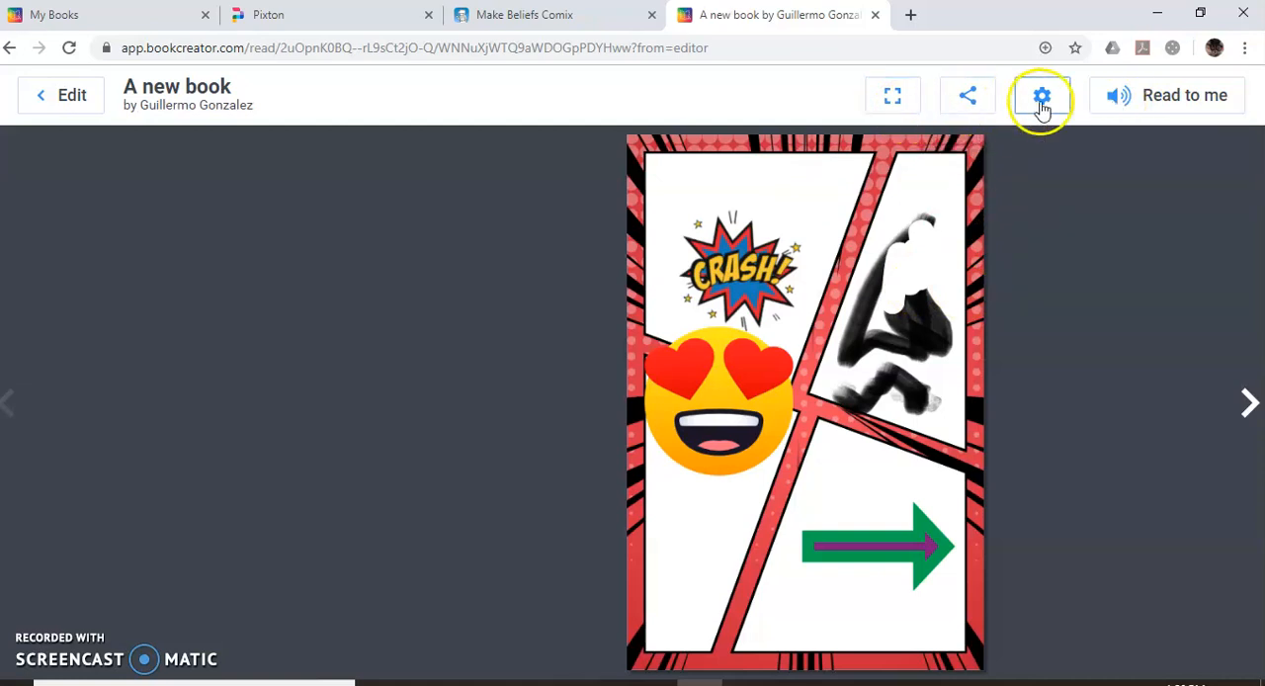
left_click(71, 104)
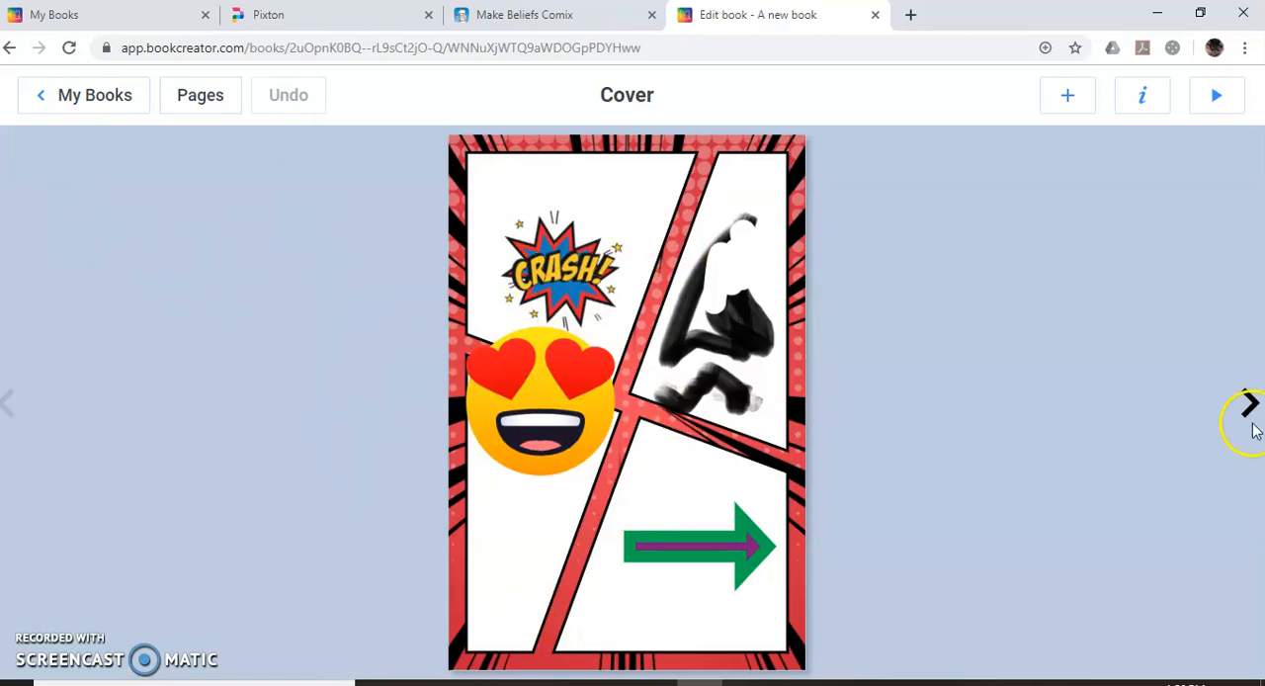
Return to the book library and publish the new book online with the title "Sample comic".
left_click(108, 96)
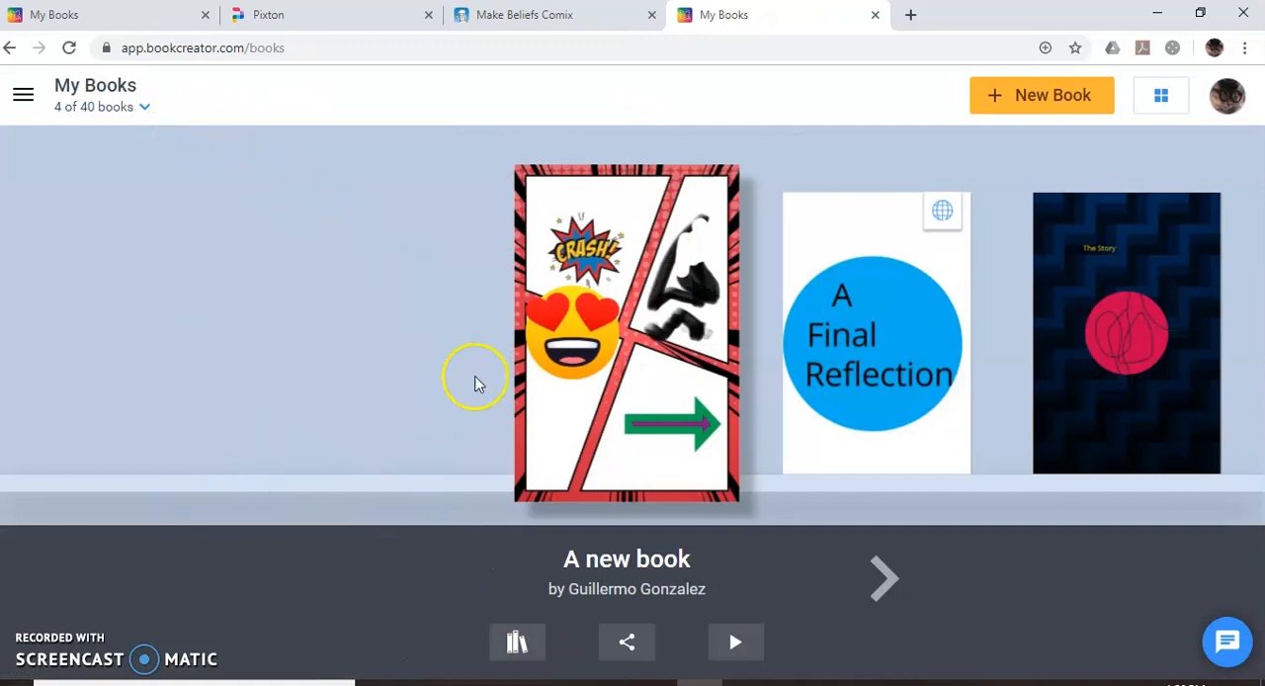
left_click(631, 640)
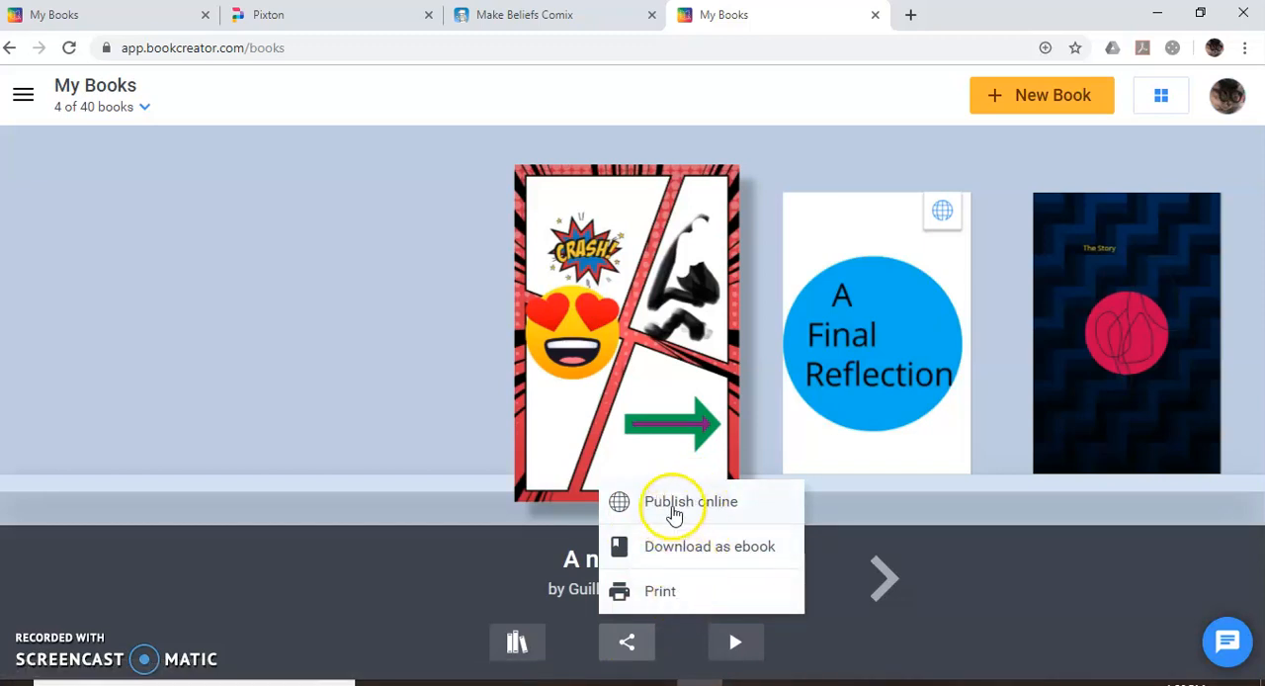
left_click(728, 511)
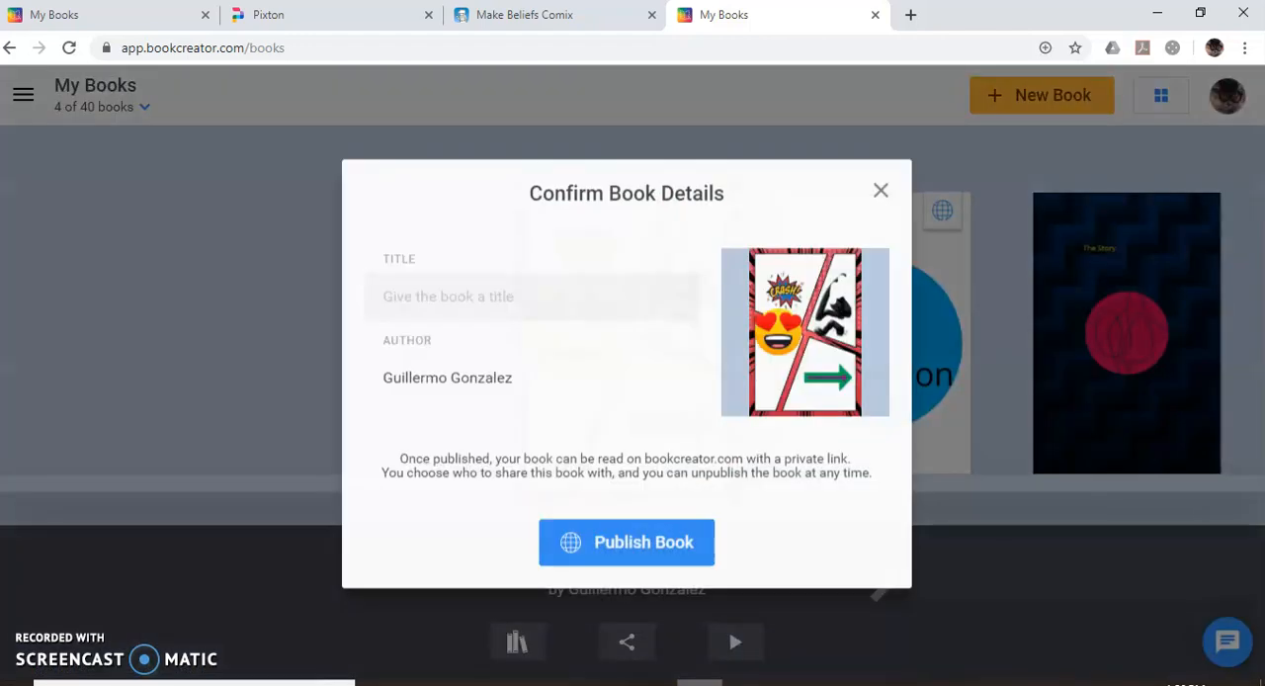
left_click(486, 298)
type("Sample comic")
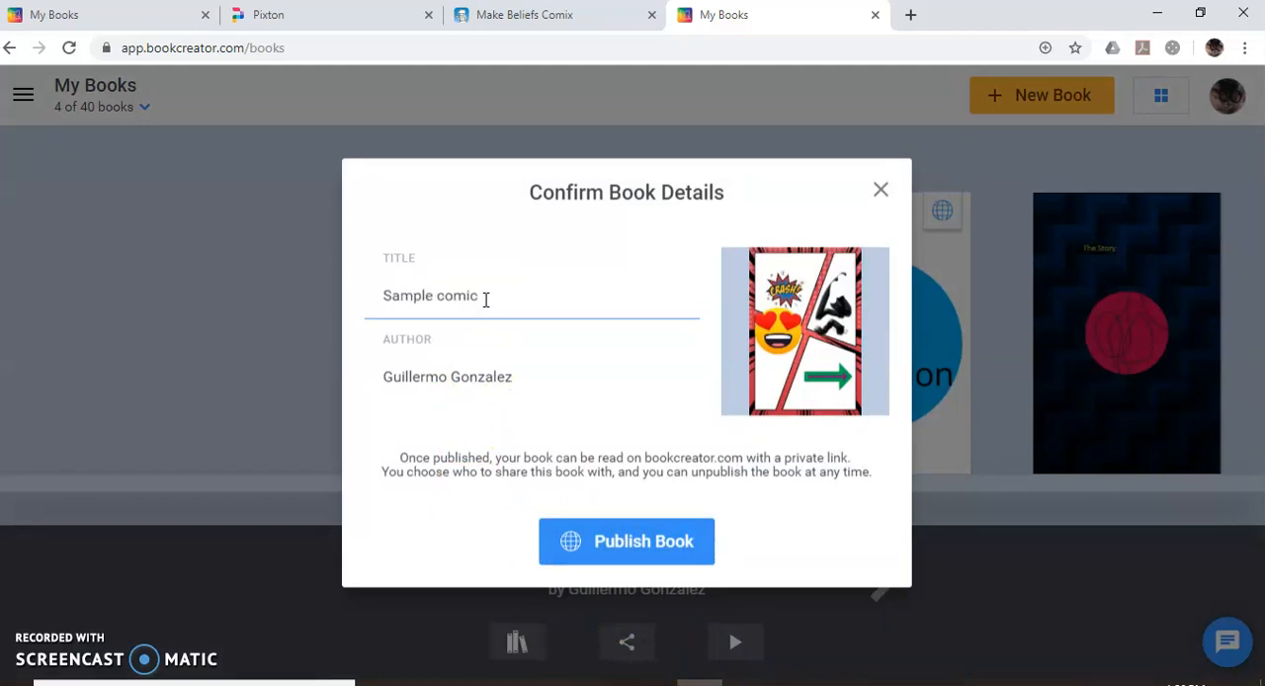
left_click(678, 537)
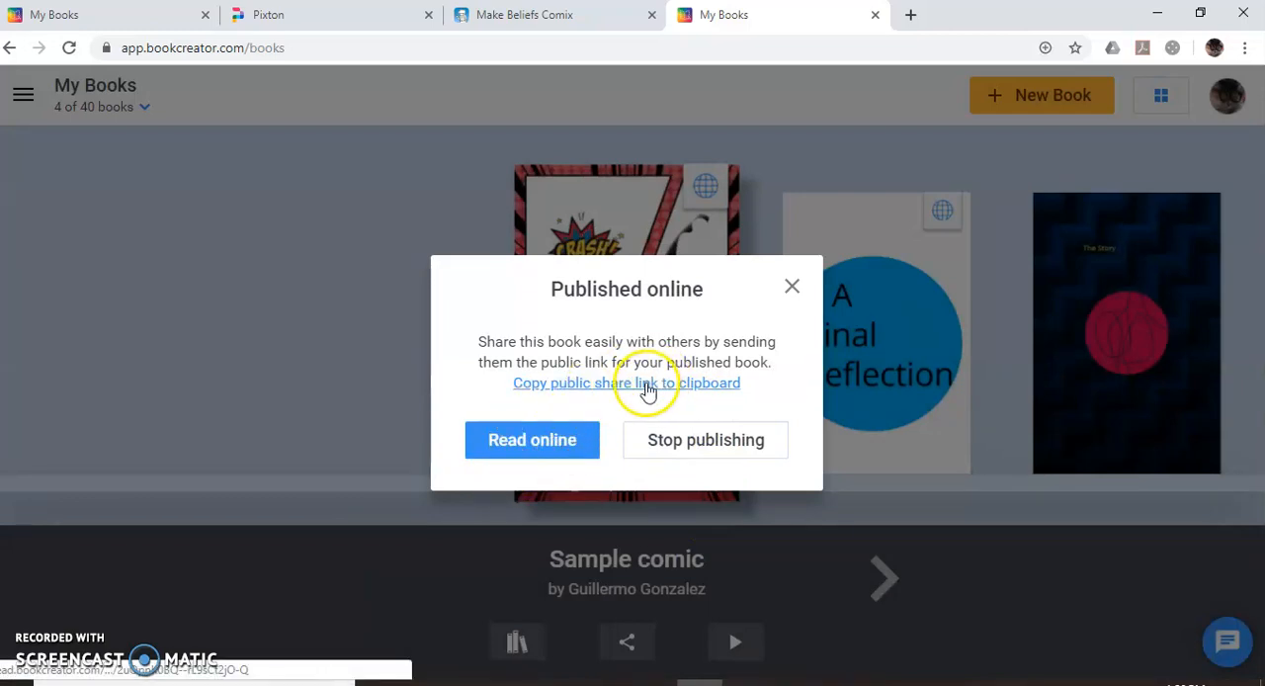
Copy the published book's public share link and open it in a new browser tab.
left_click(683, 384)
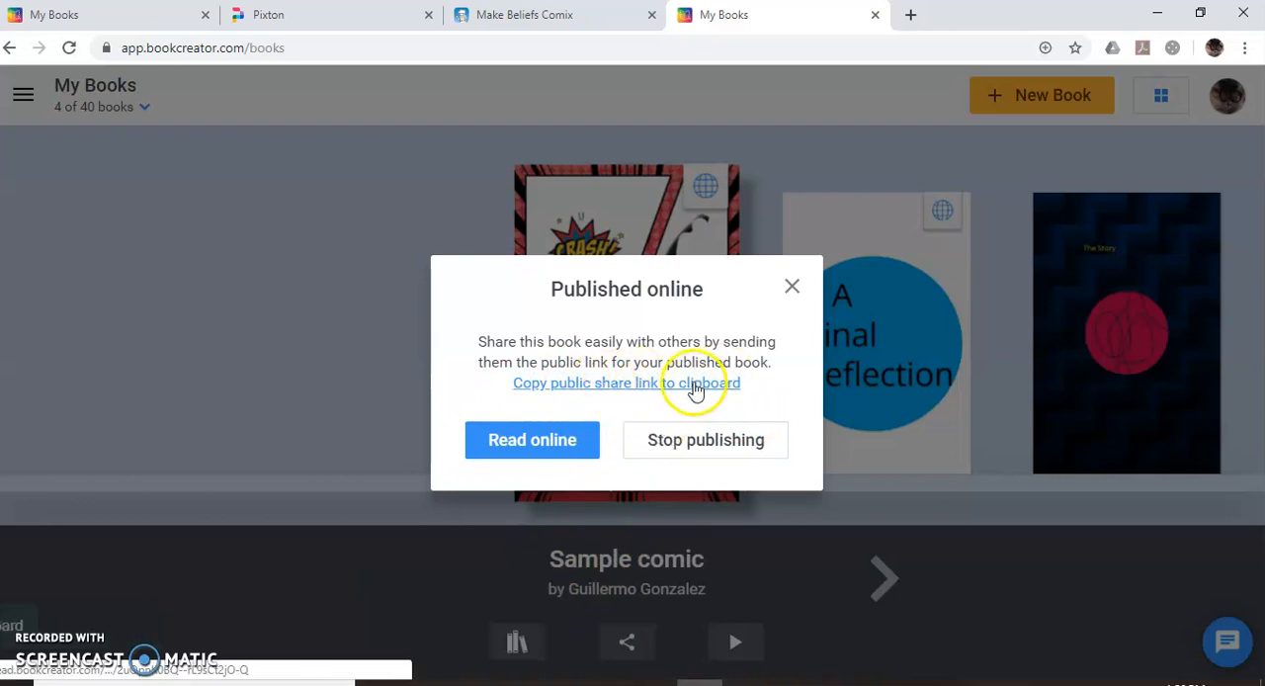
left_click(911, 15)
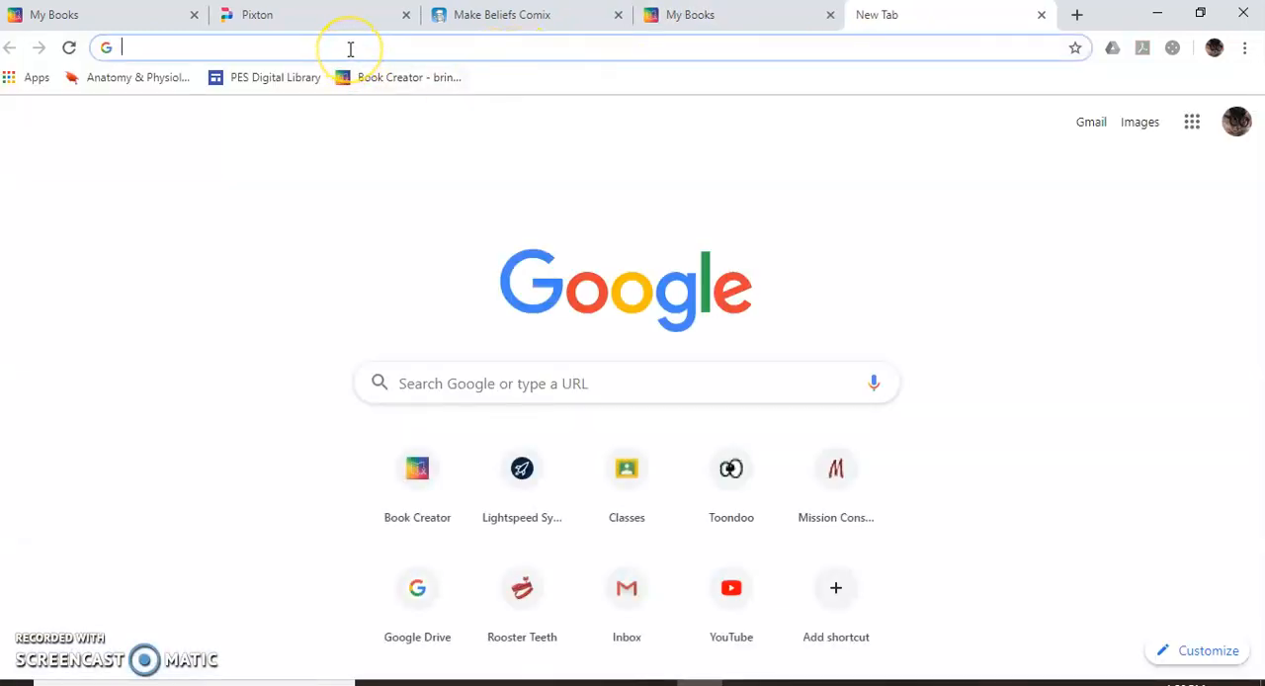
type("https://read.bookcreator.com/6bT8LO67WKMYytuUvGtUngB6U5E2/2uOpnK0BQ--rL9sCt2jO-Q")
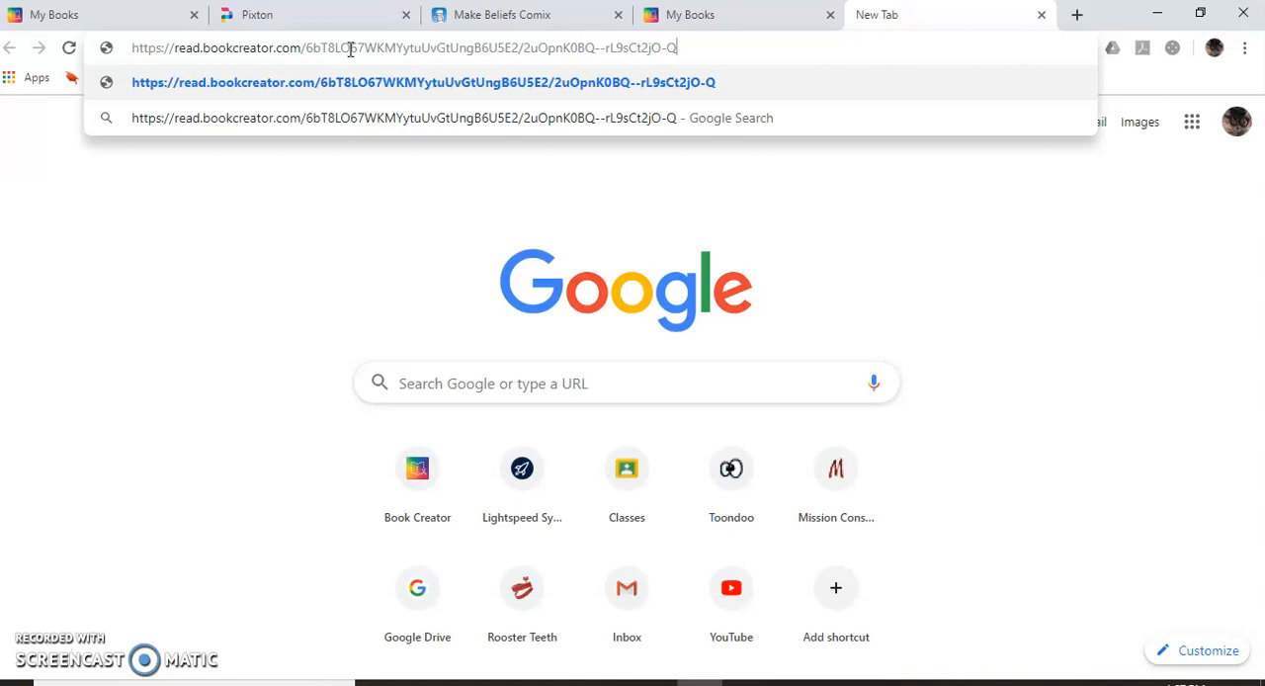
key("Return")
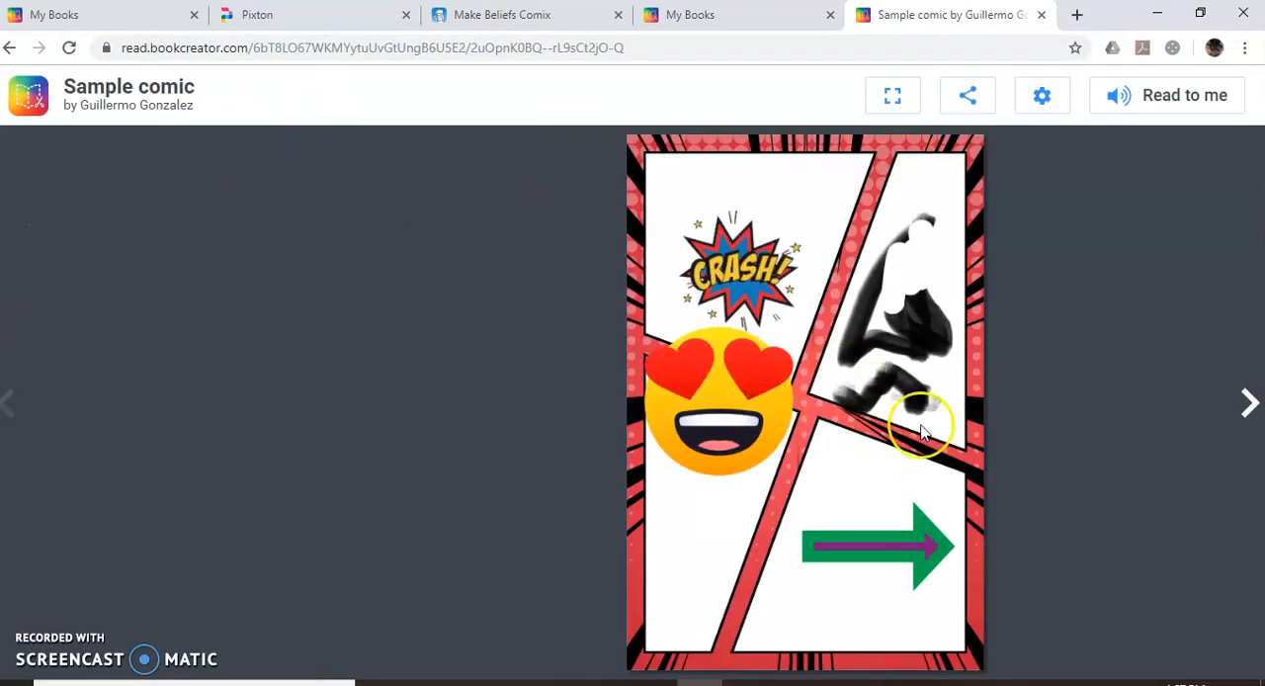
Page through the published comic to its end, close its browser tab and dismiss the publishing confirmation in the library.
left_click(1251, 406)
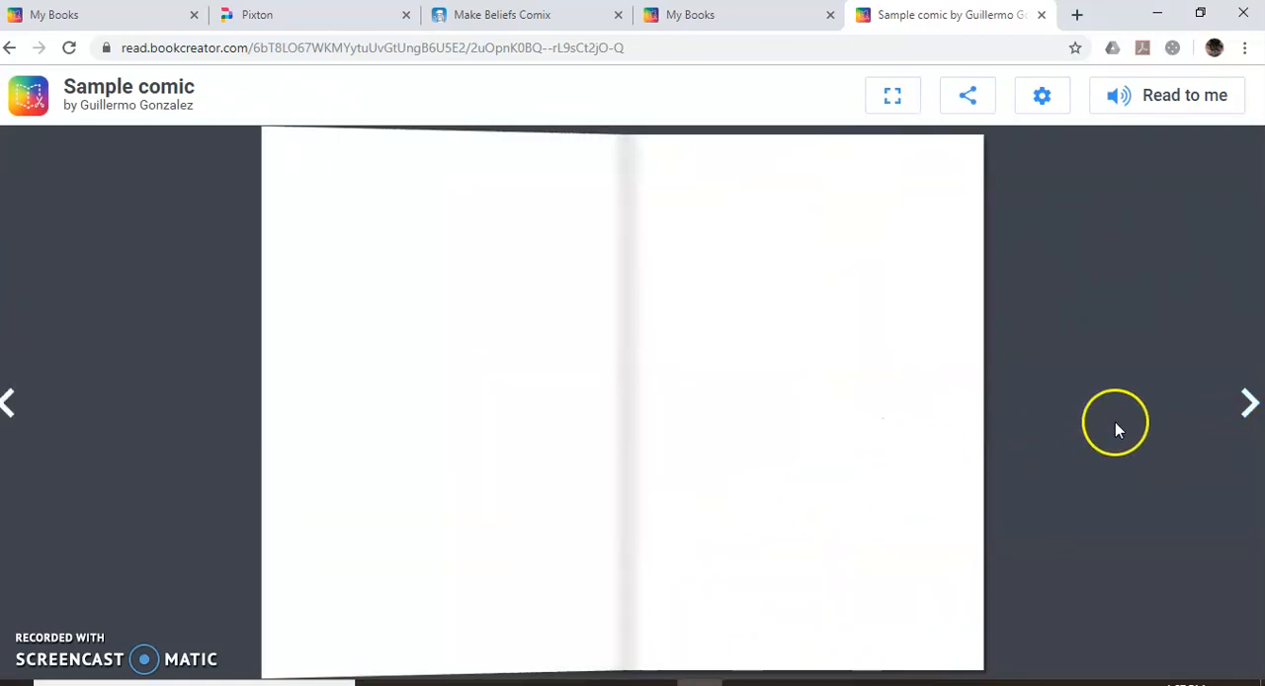
left_click(1251, 405)
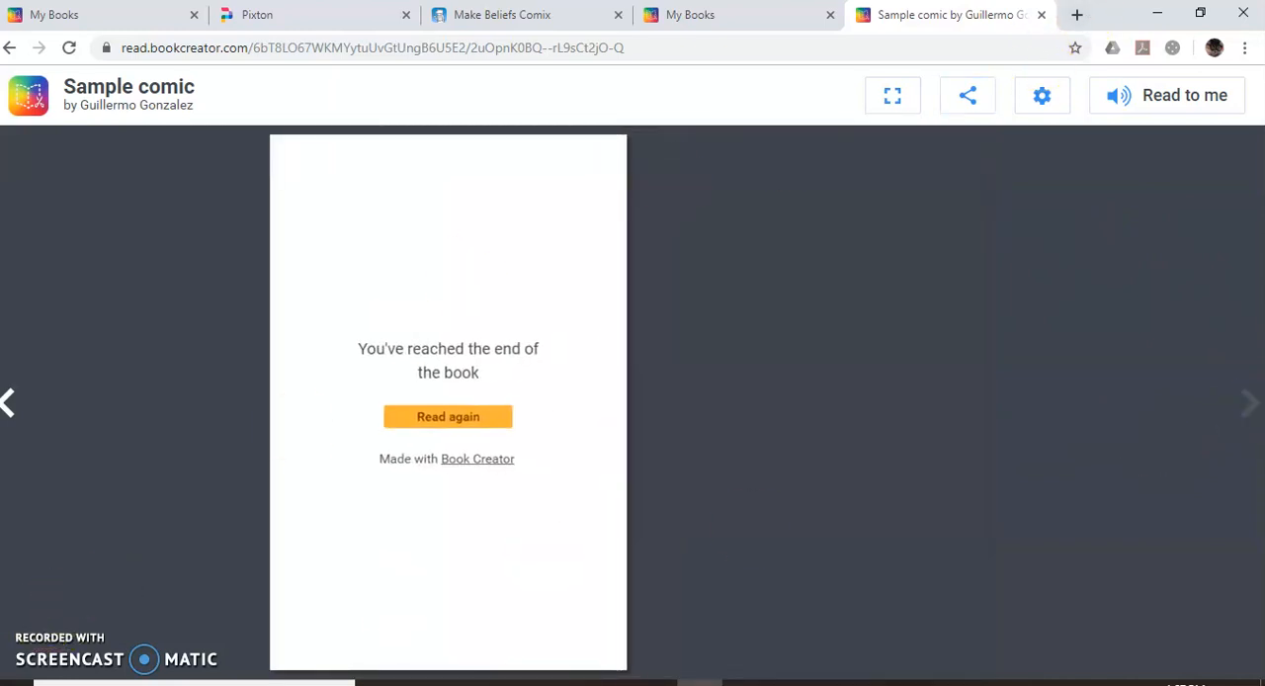
left_click(1042, 17)
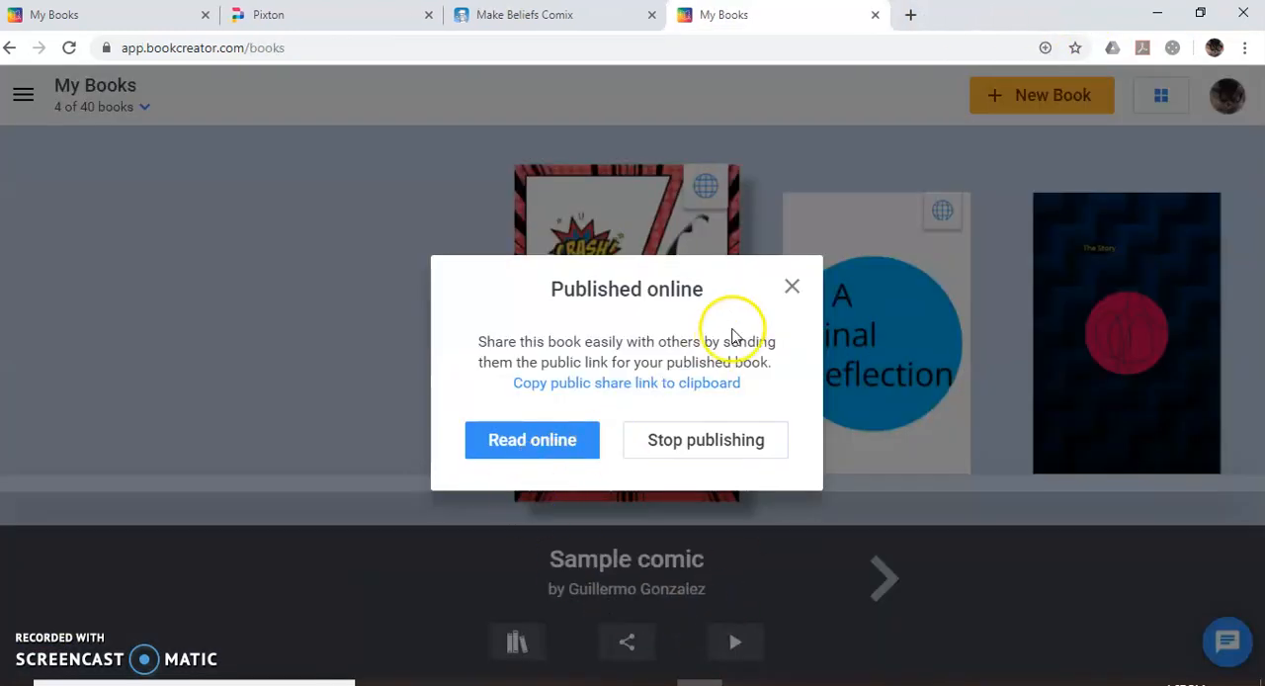
left_click(793, 289)
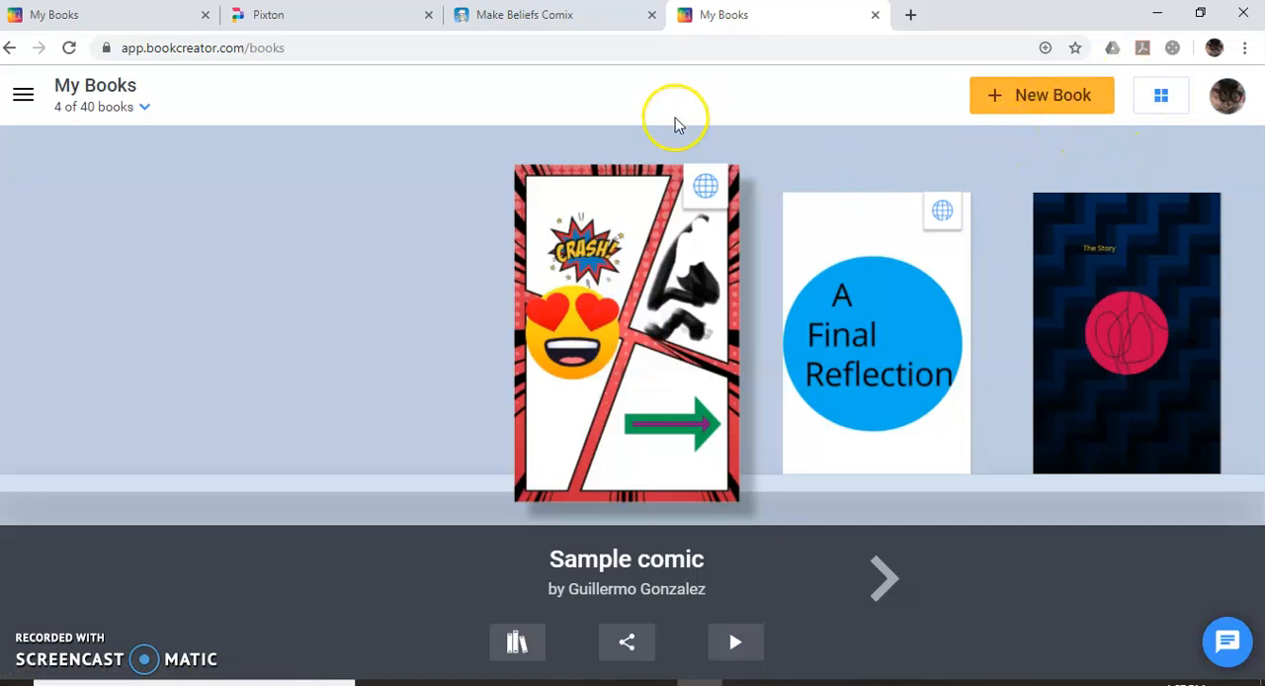
mouse_move(706, 184)
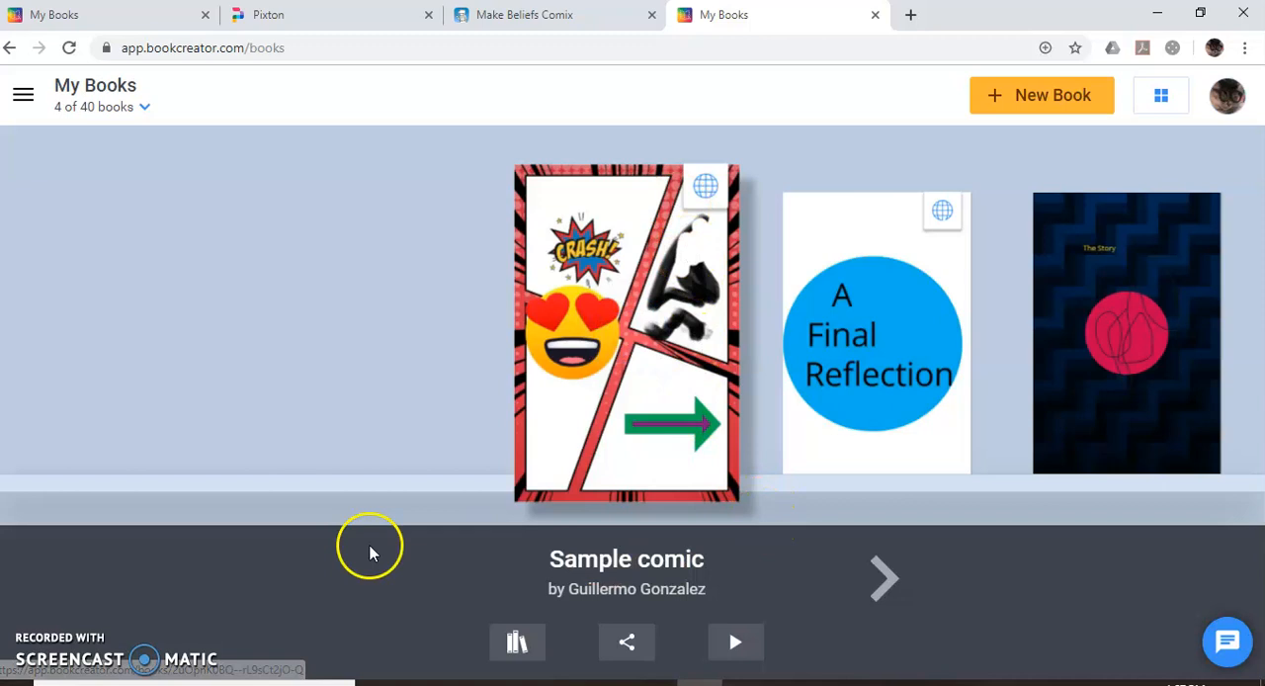